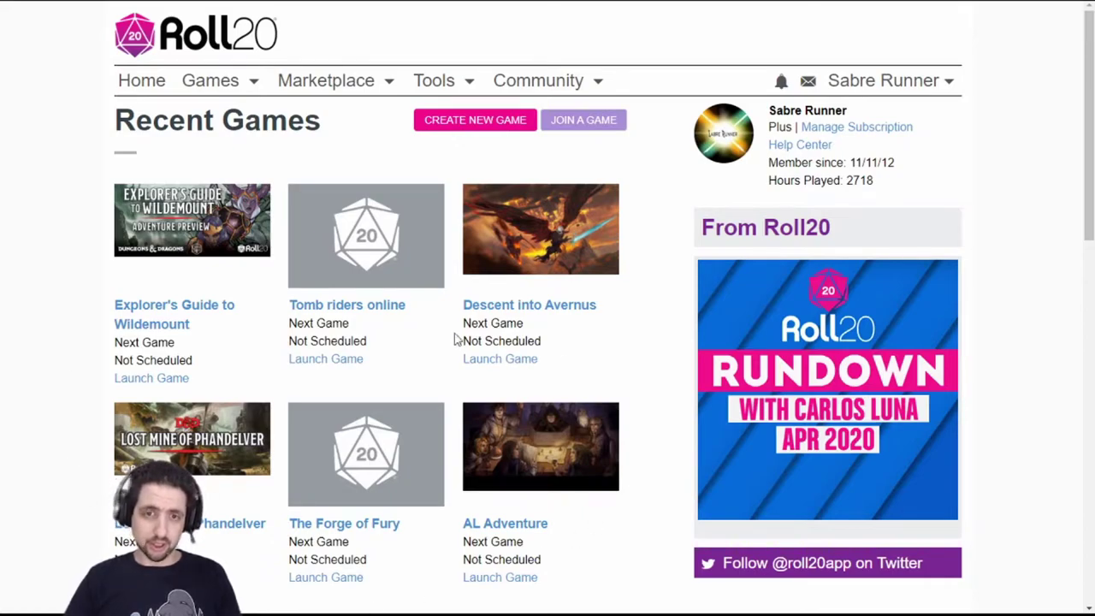
Start a new game and enter "Game Name" as its name.
{"action": "left_click", "coordinate": [495, 124]}
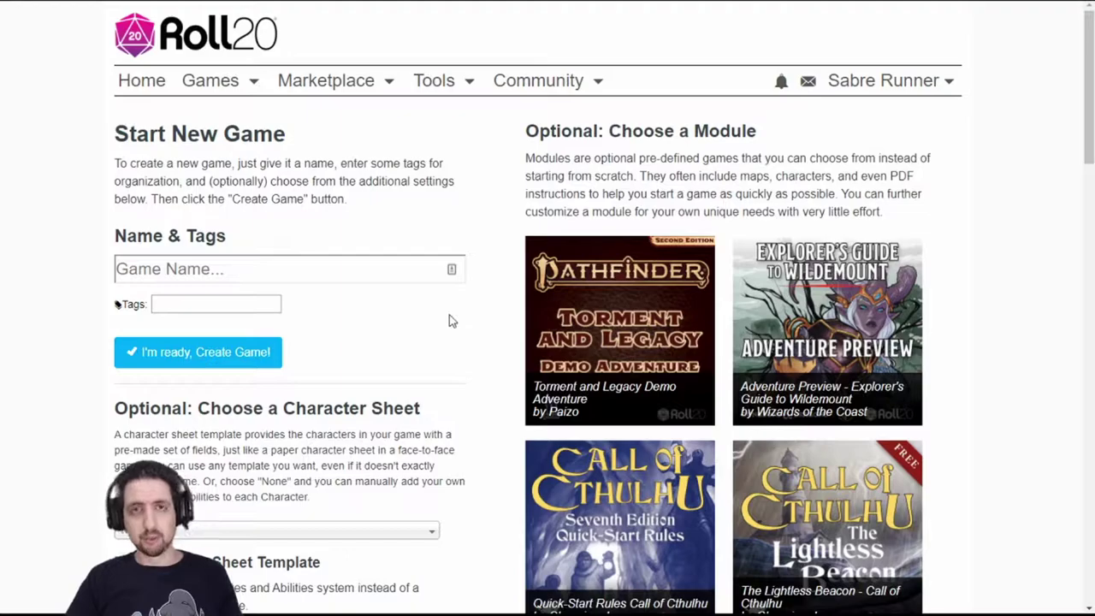
{"action": "left_click", "coordinate": [366, 268]}
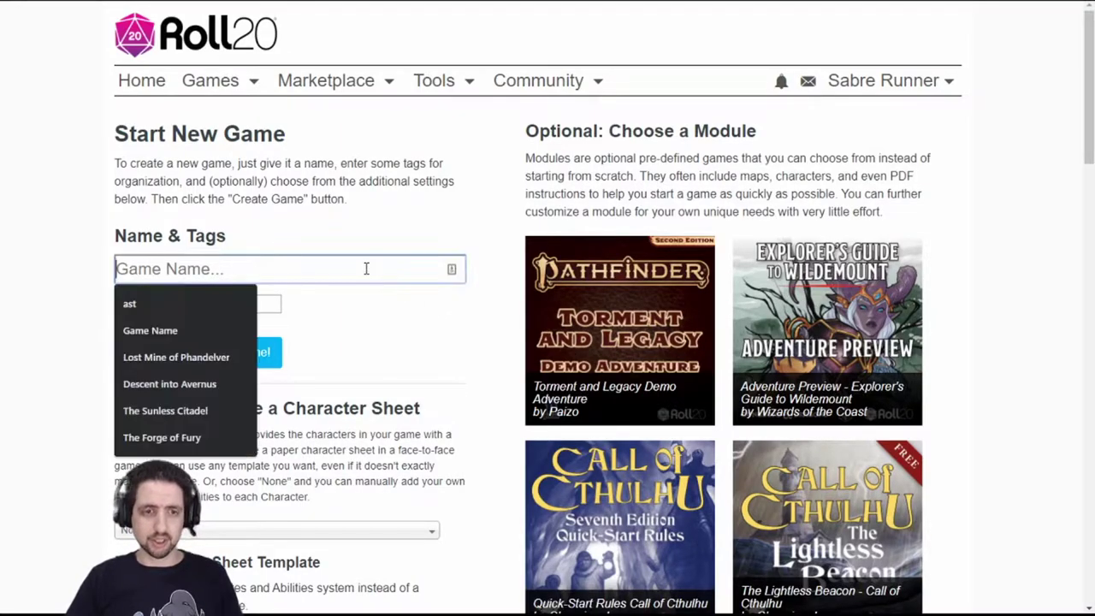
{"action": "type", "text": "Game Name"}
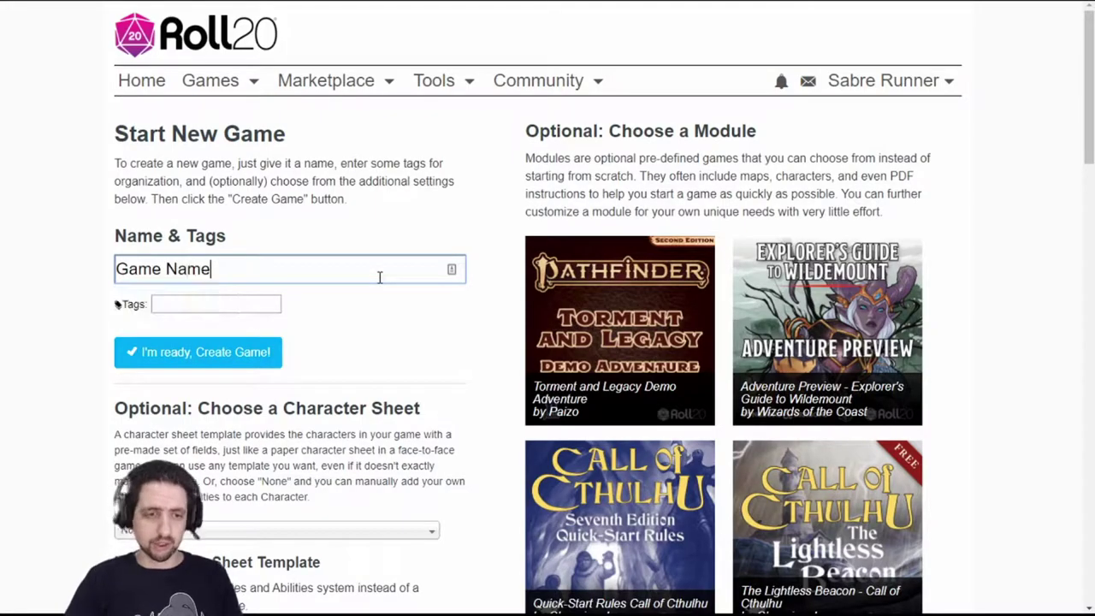
{"action": "key", "text": "Tab"}
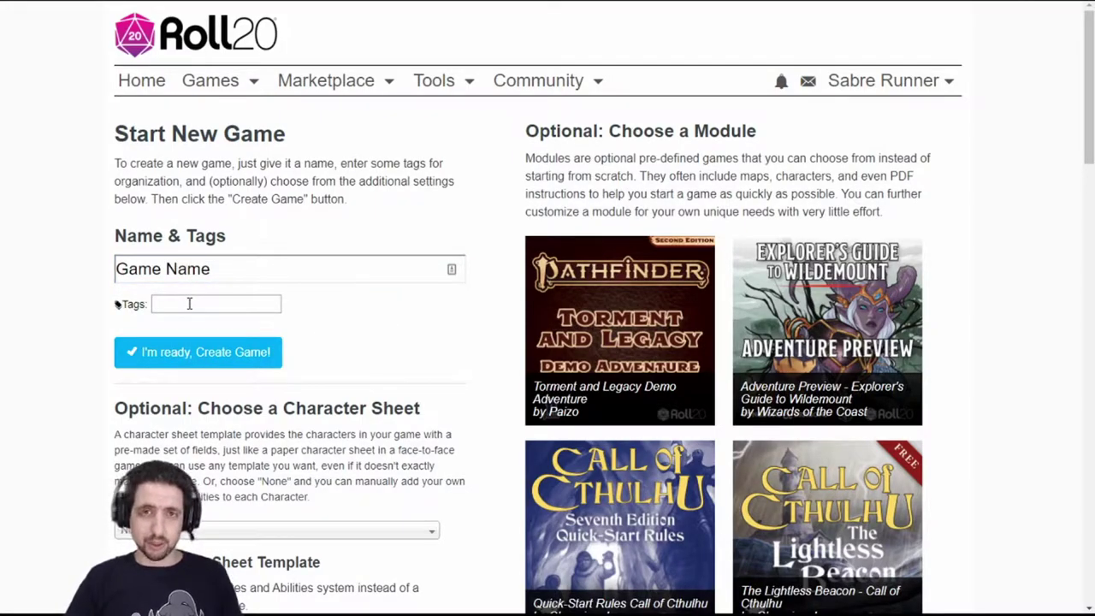
Search the character sheet templates for "roll20" and choose D&D 5E by Roll20 for the game.
{"action": "scroll", "coordinate": [384, 318], "scroll_direction": "down", "scroll_amount": 2}
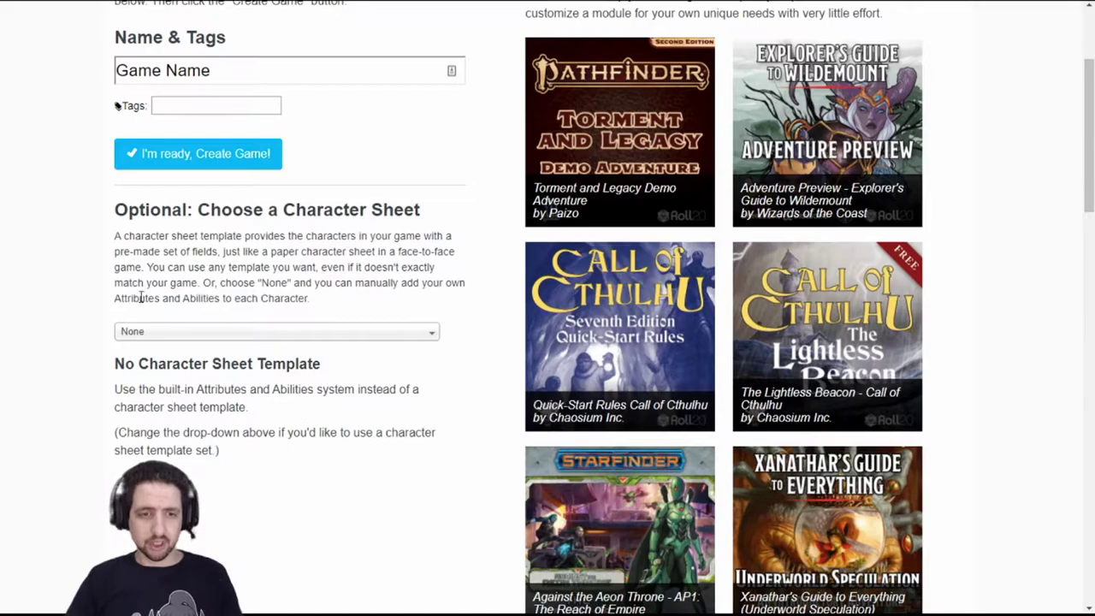
{"action": "left_click", "coordinate": [227, 333]}
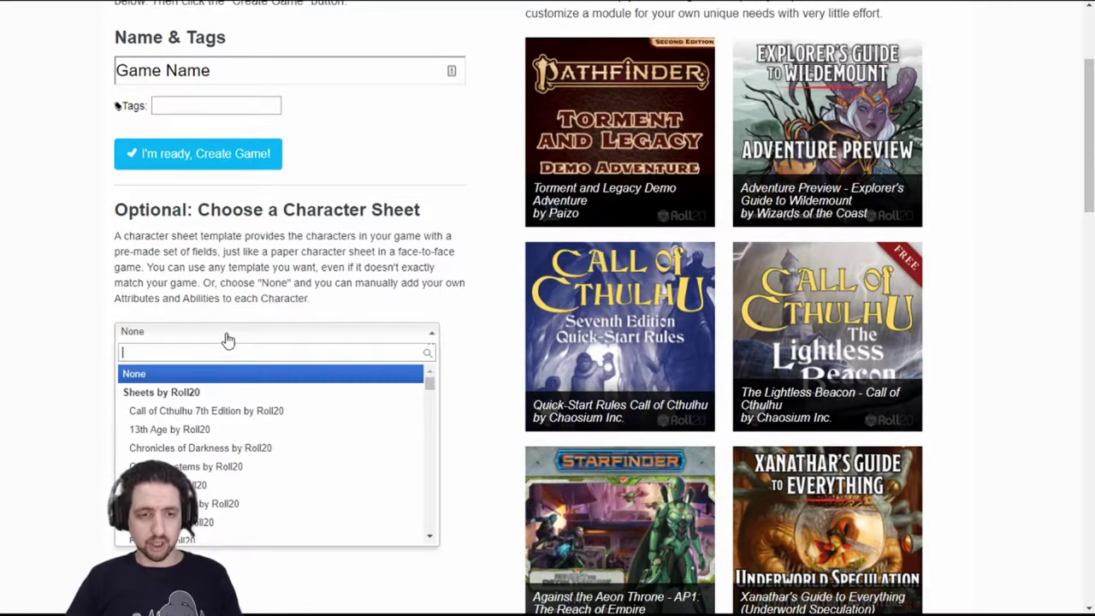
{"action": "scroll", "coordinate": [261, 406], "scroll_direction": "down", "scroll_amount": 3}
{"action": "scroll", "coordinate": [265, 431], "scroll_direction": "down", "scroll_amount": 4}
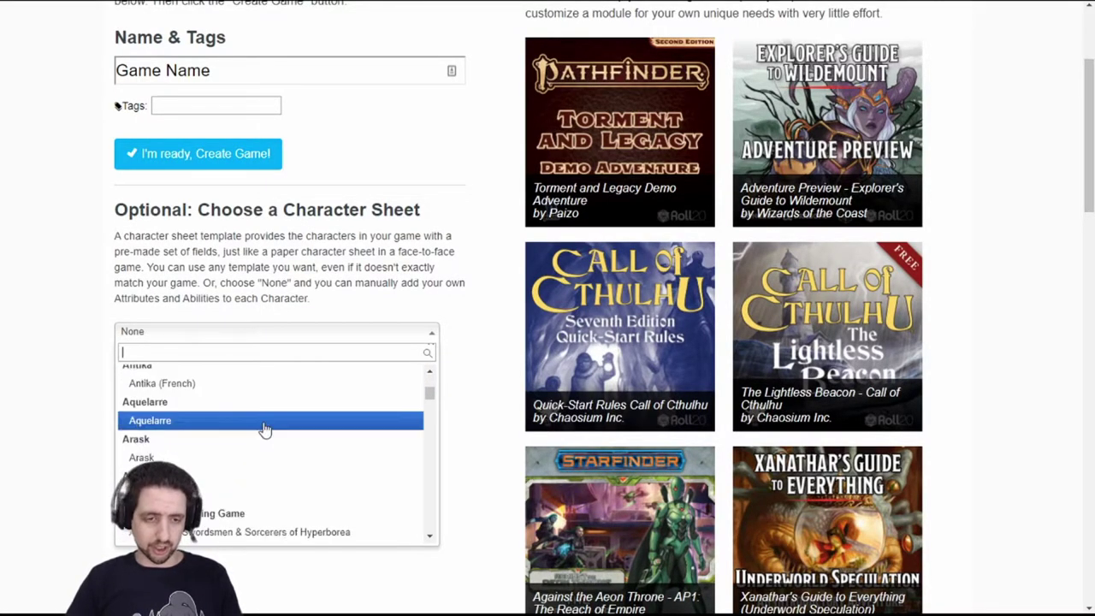
{"action": "type", "text": "roll20"}
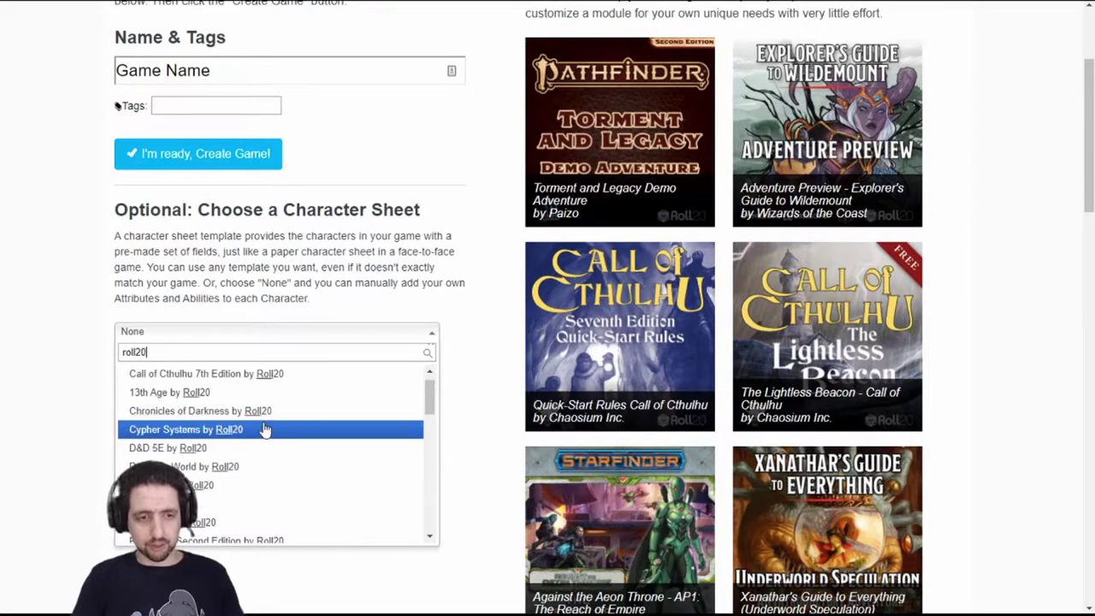
{"action": "left_click", "coordinate": [183, 454]}
{"action": "scroll", "coordinate": [432, 263], "scroll_direction": "down", "scroll_amount": 2}
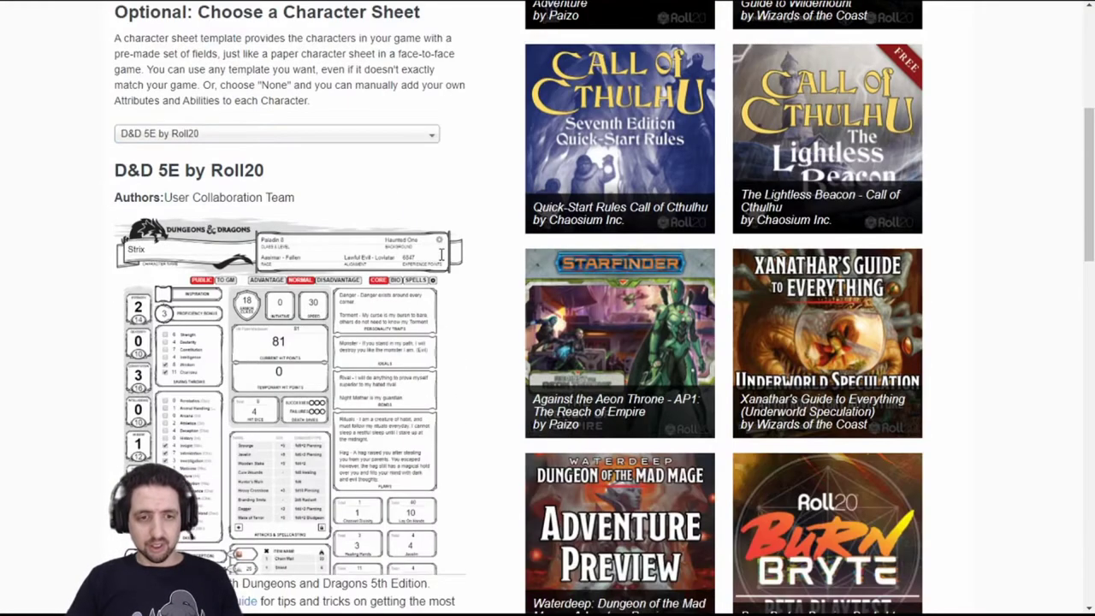
Look over the optional modules without choosing one and create the game.
{"action": "scroll", "coordinate": [444, 261], "scroll_direction": "up", "scroll_amount": 5}
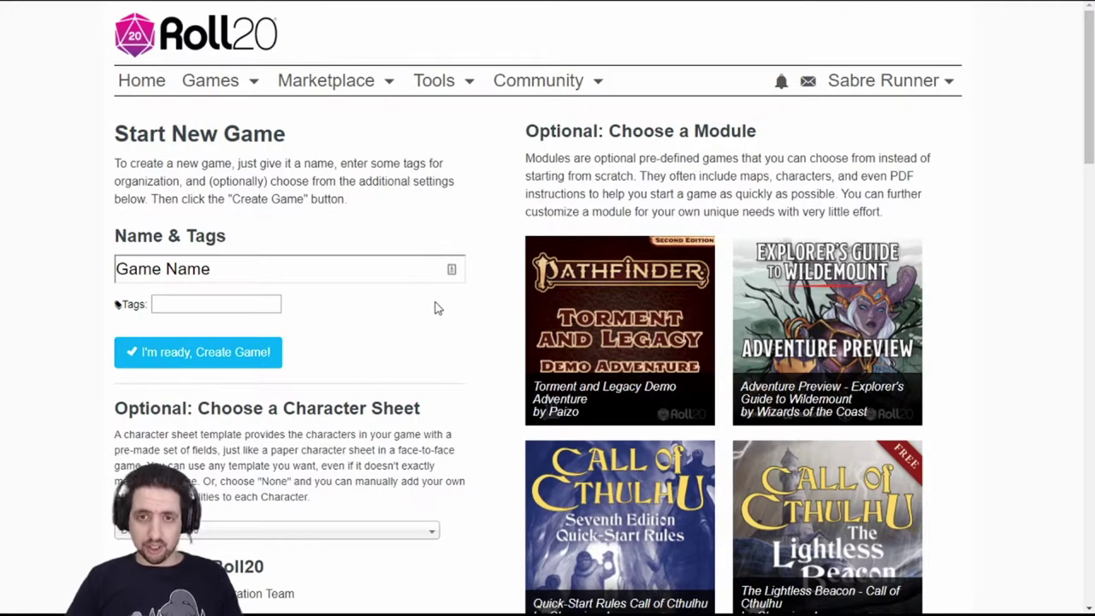
{"action": "mouse_move", "coordinate": [843, 355]}
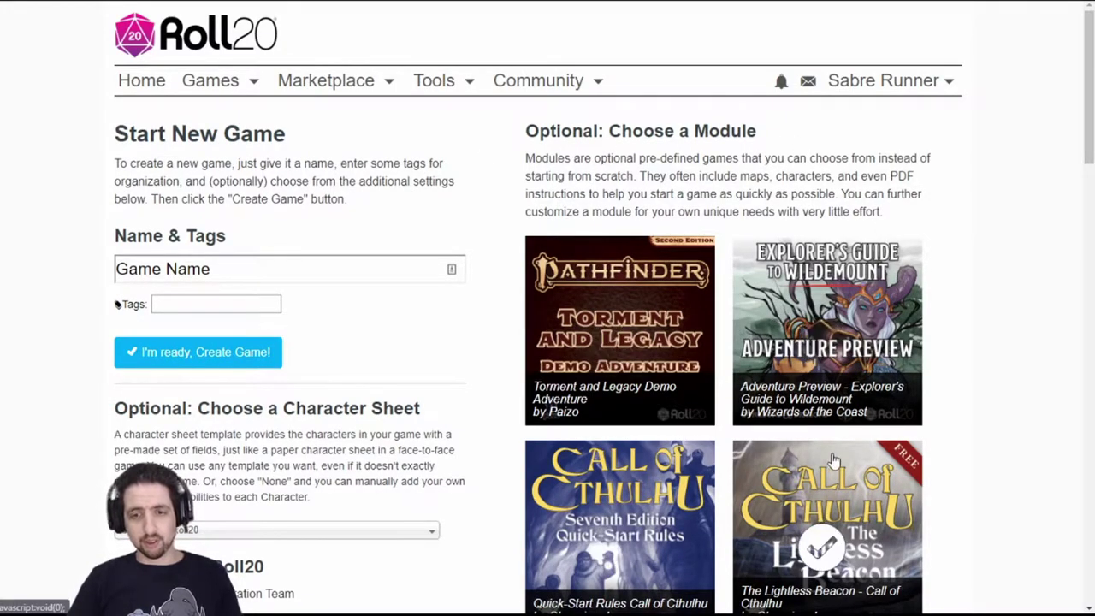
{"action": "mouse_move", "coordinate": [589, 353]}
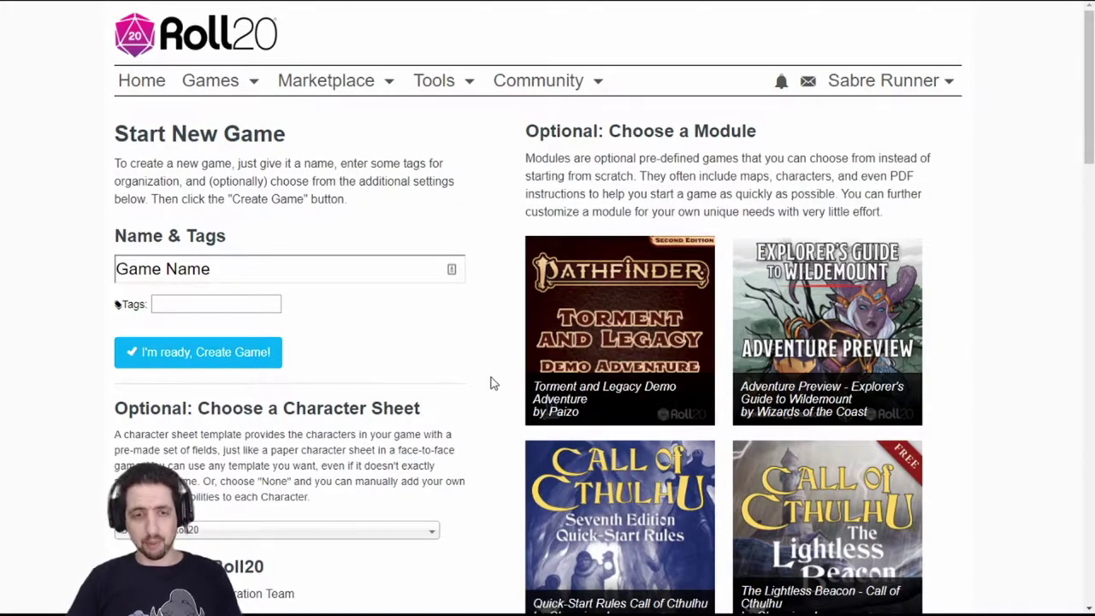
{"action": "left_click", "coordinate": [193, 356]}
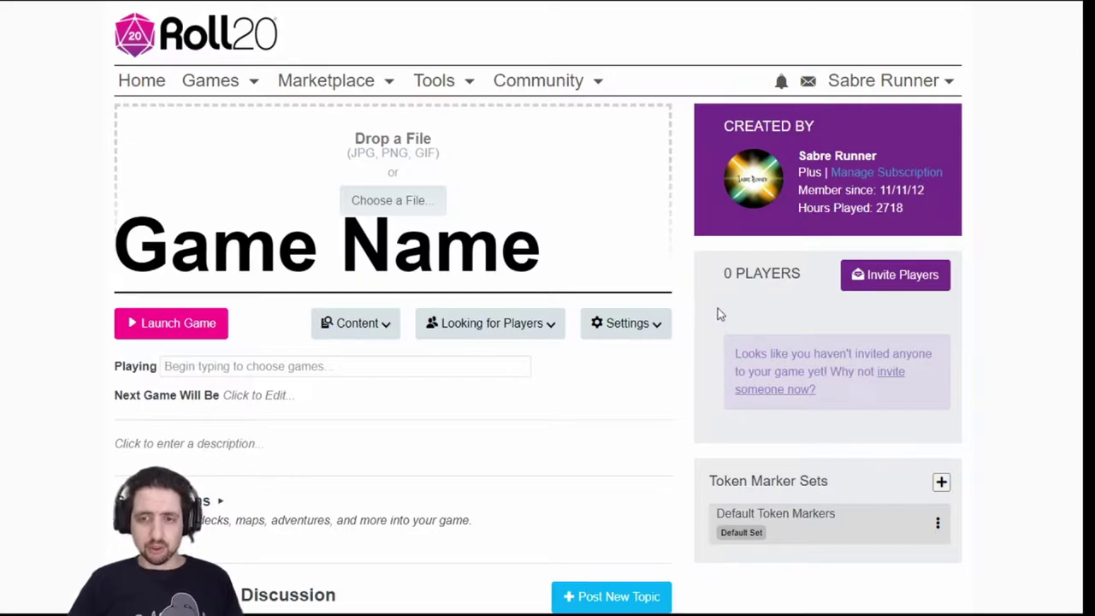
Review the player invitation options and the token marker set options, closing them without making changes.
{"action": "left_click", "coordinate": [896, 279]}
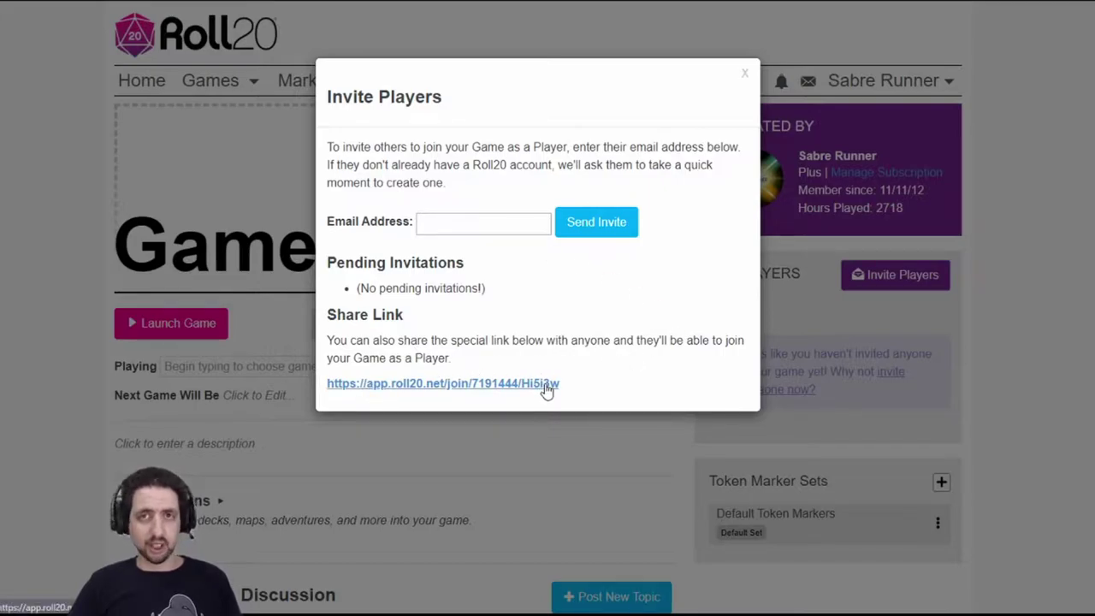
{"action": "key", "text": "Escape"}
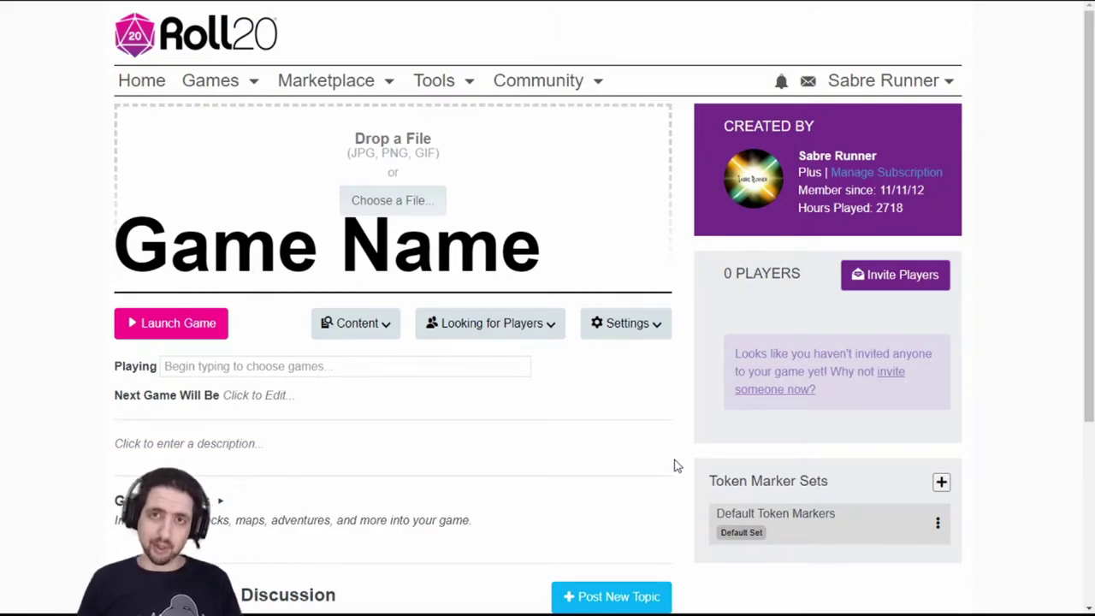
{"action": "left_click", "coordinate": [941, 481]}
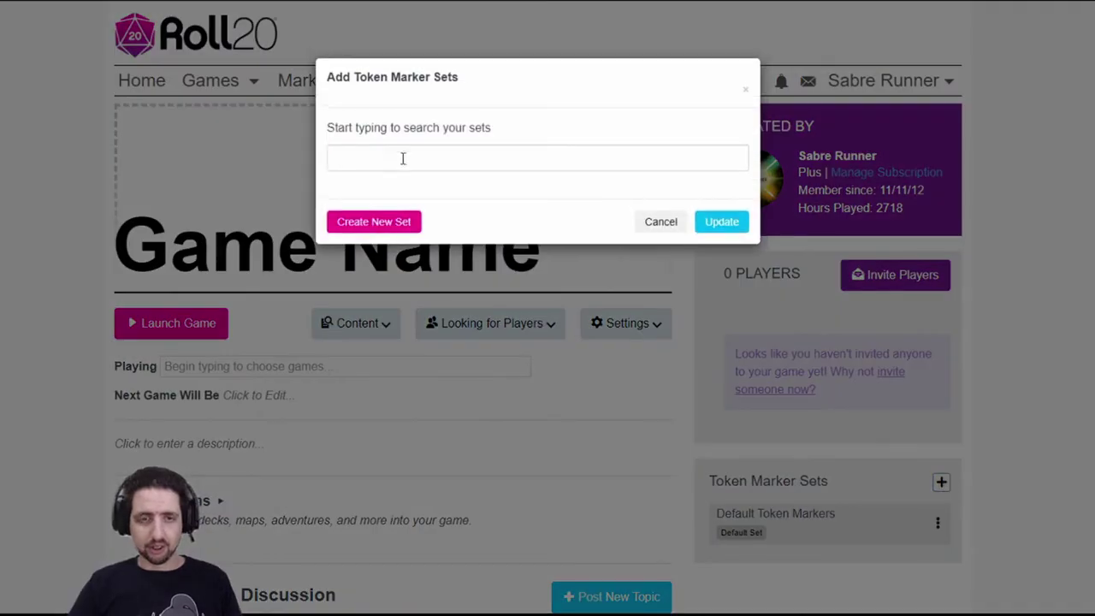
{"action": "left_click", "coordinate": [402, 158]}
{"action": "left_click", "coordinate": [667, 221]}
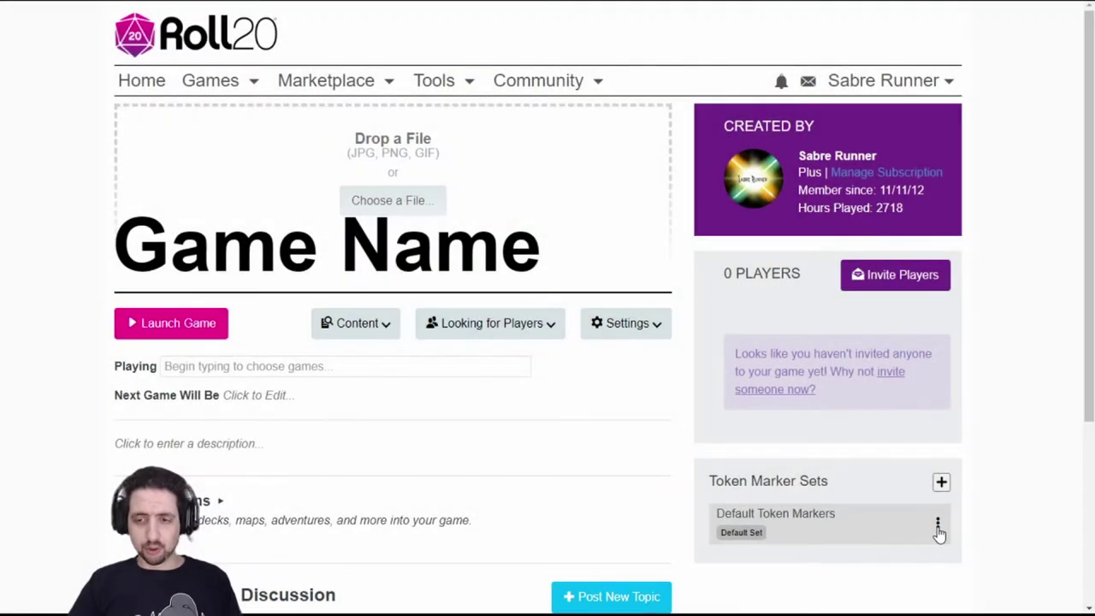
{"action": "left_click", "coordinate": [937, 523]}
{"action": "left_click", "coordinate": [674, 405]}
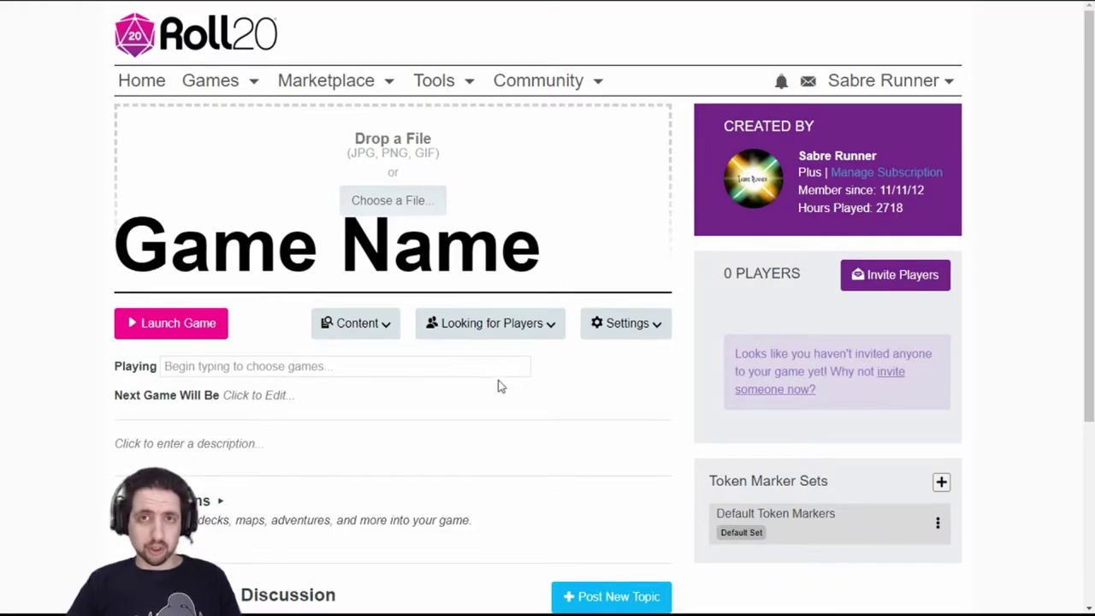
{"action": "left_click", "coordinate": [347, 368]}
{"action": "type", "text": "d&d"}
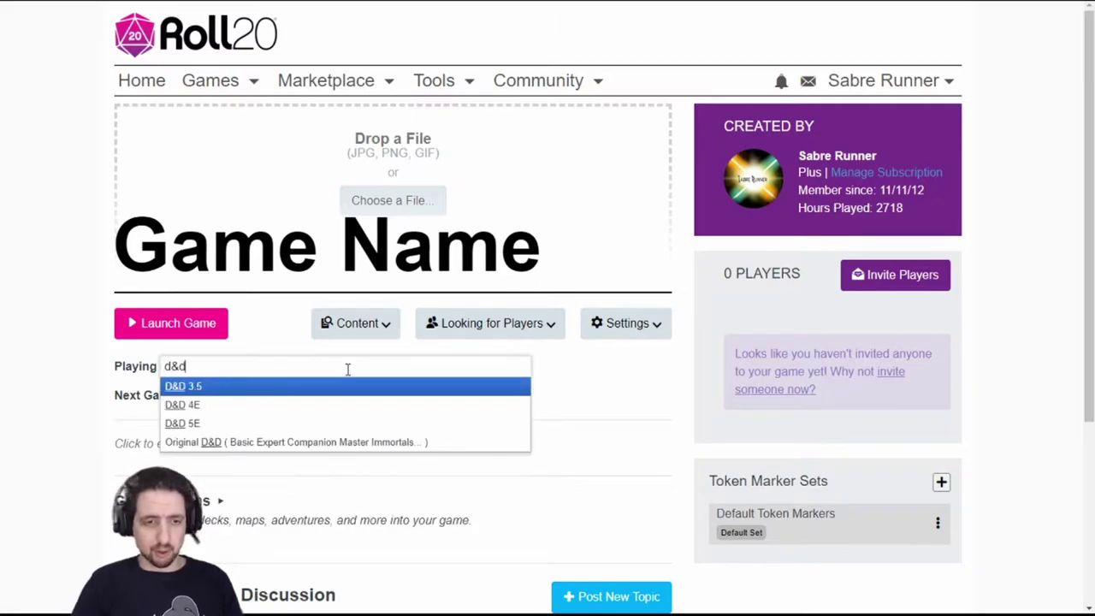
{"action": "left_click", "coordinate": [264, 424]}
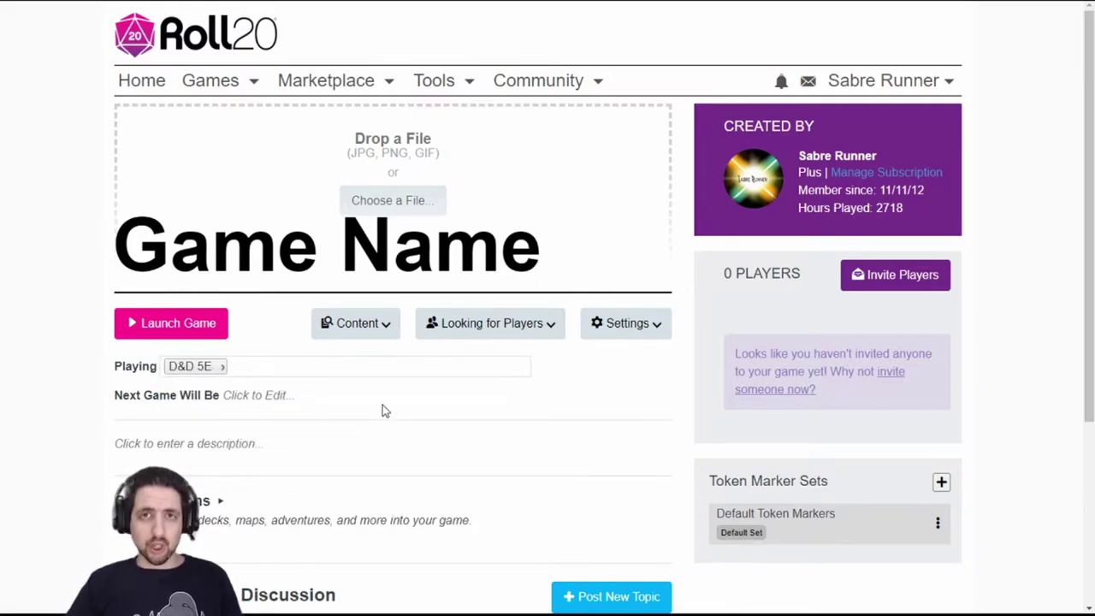
{"action": "left_click", "coordinate": [243, 395]}
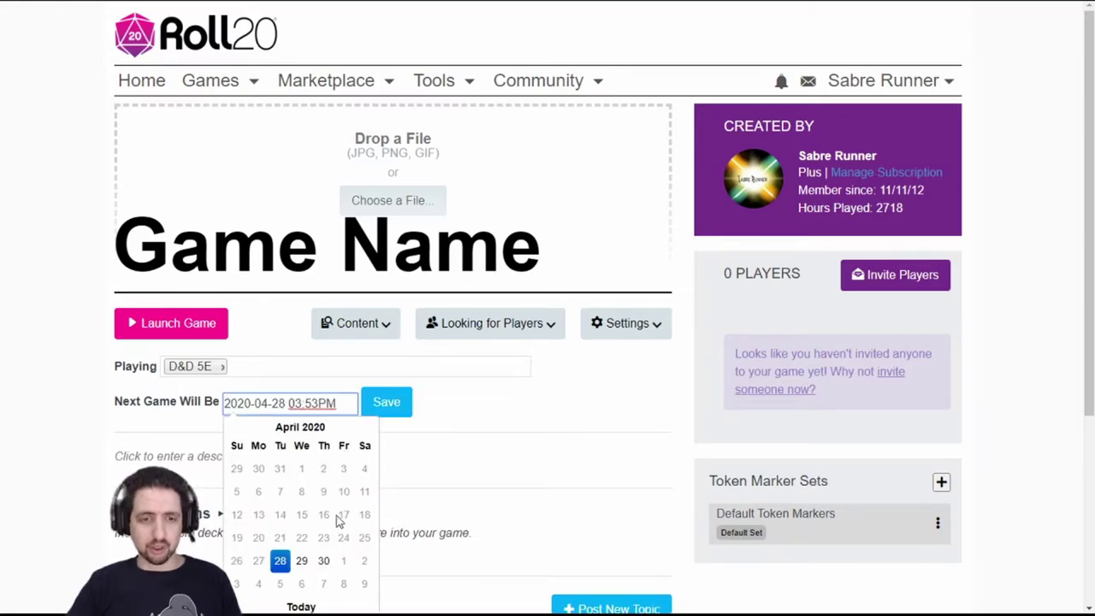
{"action": "left_click", "coordinate": [387, 402]}
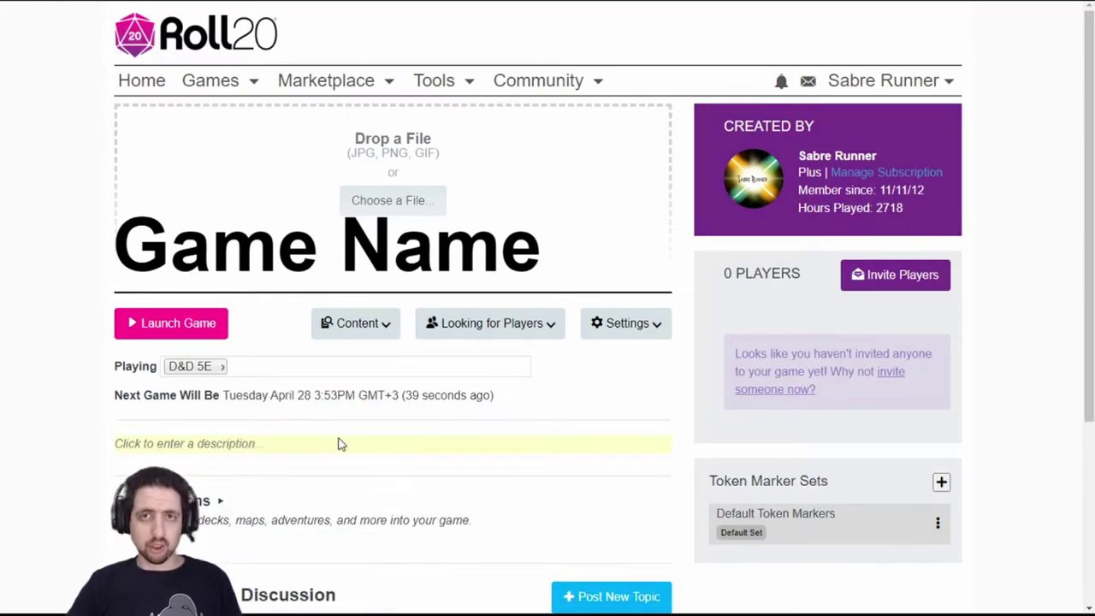
Add "Short description" as the game's description.
{"action": "left_click", "coordinate": [340, 442]}
{"action": "left_click", "coordinate": [375, 462]}
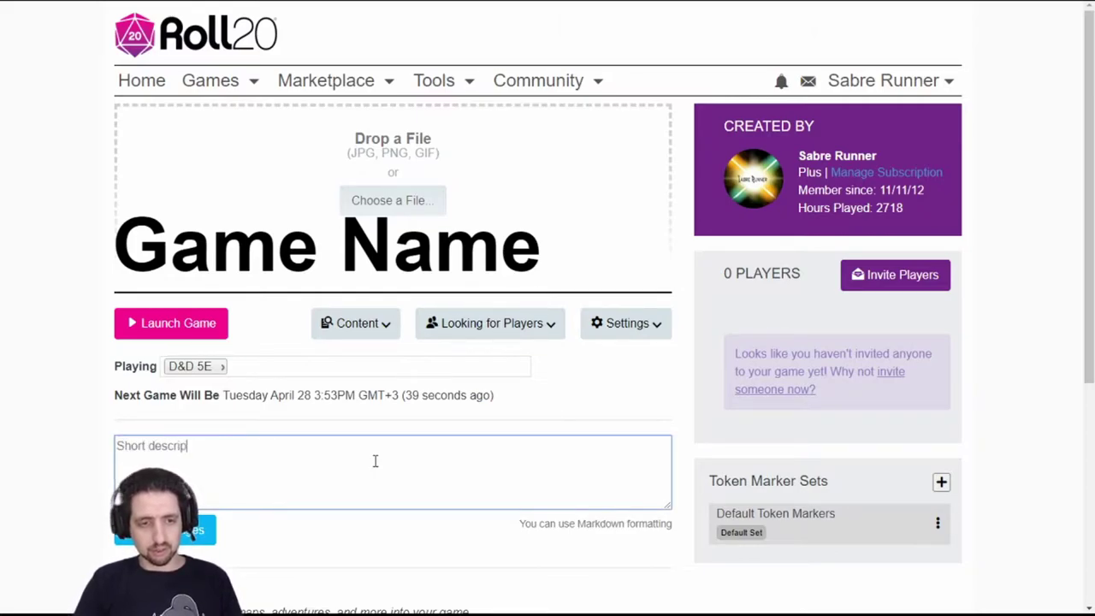
{"action": "key", "text": "Escape"}
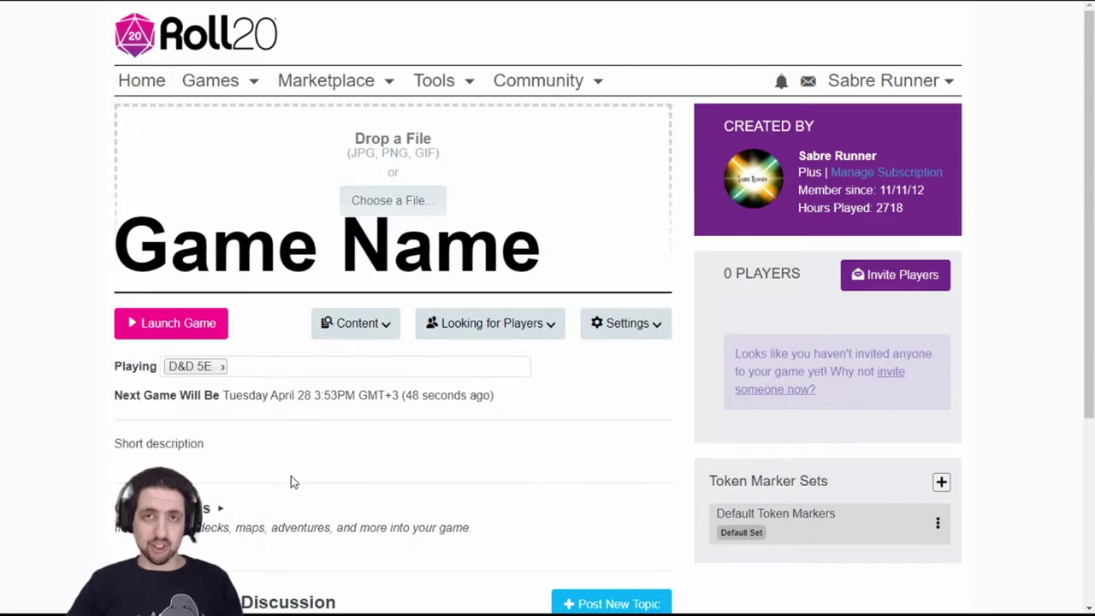
Expand the game addons and review which ones can be added to the game.
{"action": "left_click", "coordinate": [219, 509]}
{"action": "scroll", "coordinate": [282, 462], "scroll_direction": "down", "scroll_amount": 2}
{"action": "left_click", "coordinate": [295, 363]}
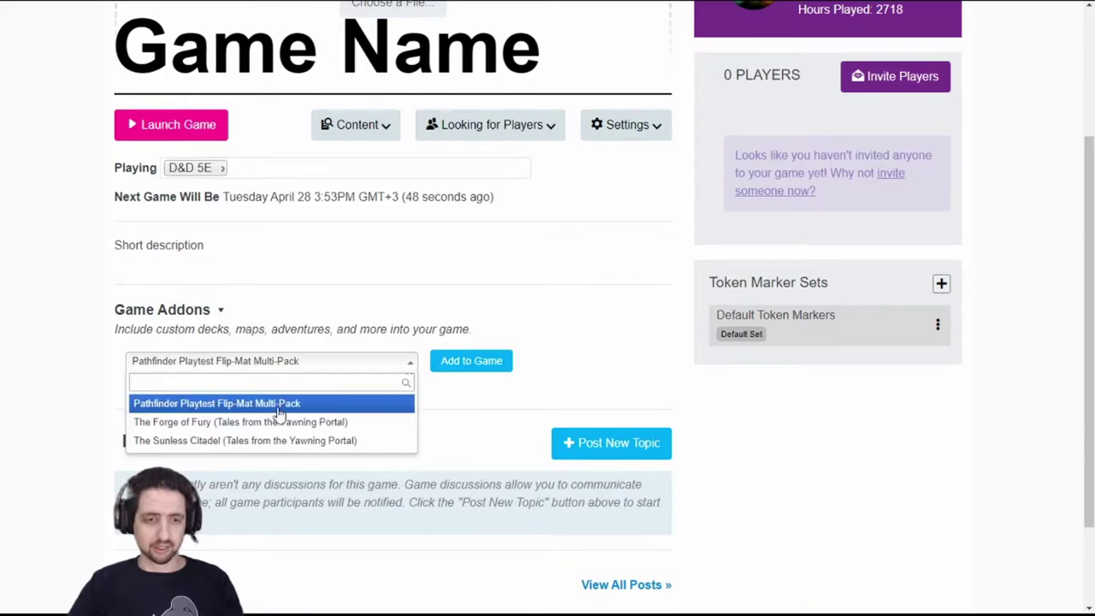
{"action": "scroll", "coordinate": [484, 392], "scroll_direction": "up", "scroll_amount": 2}
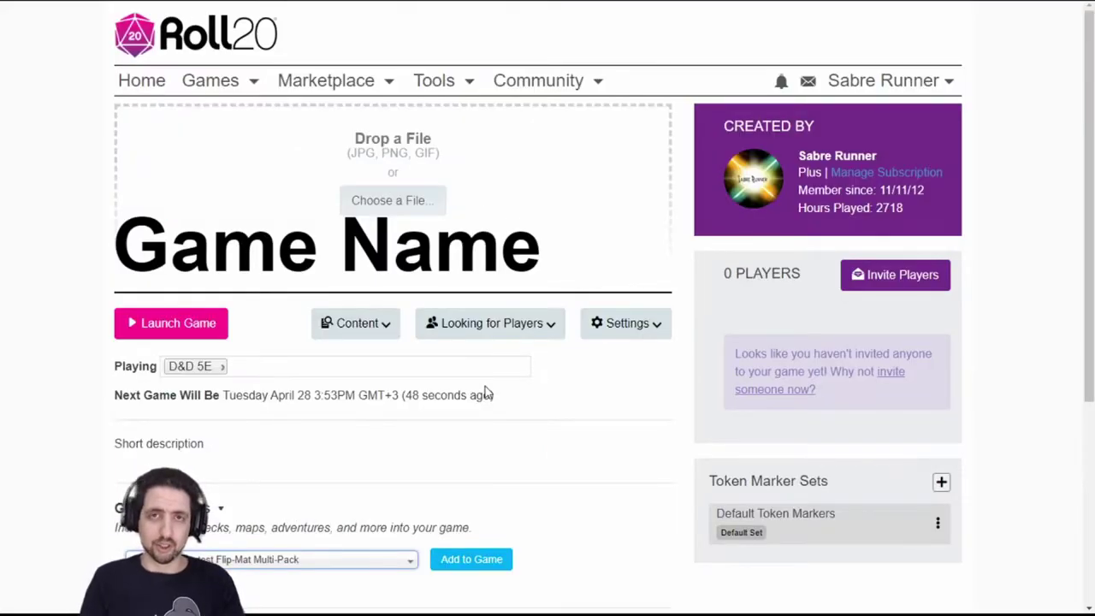
{"action": "scroll", "coordinate": [488, 409], "scroll_direction": "down", "scroll_amount": 3}
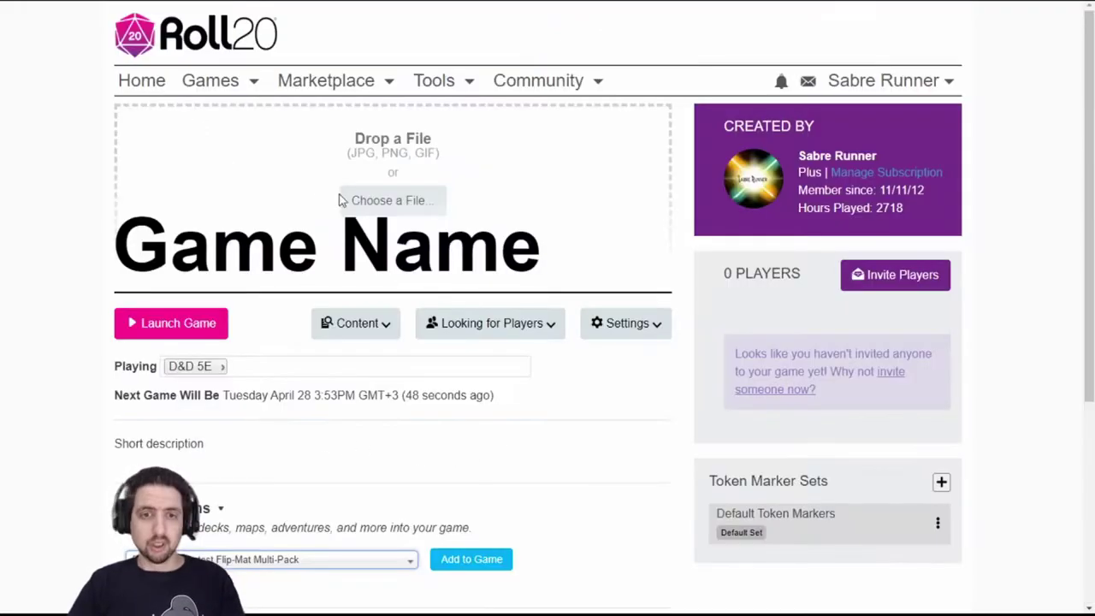
{"action": "scroll", "coordinate": [483, 490], "scroll_direction": "up", "scroll_amount": 3}
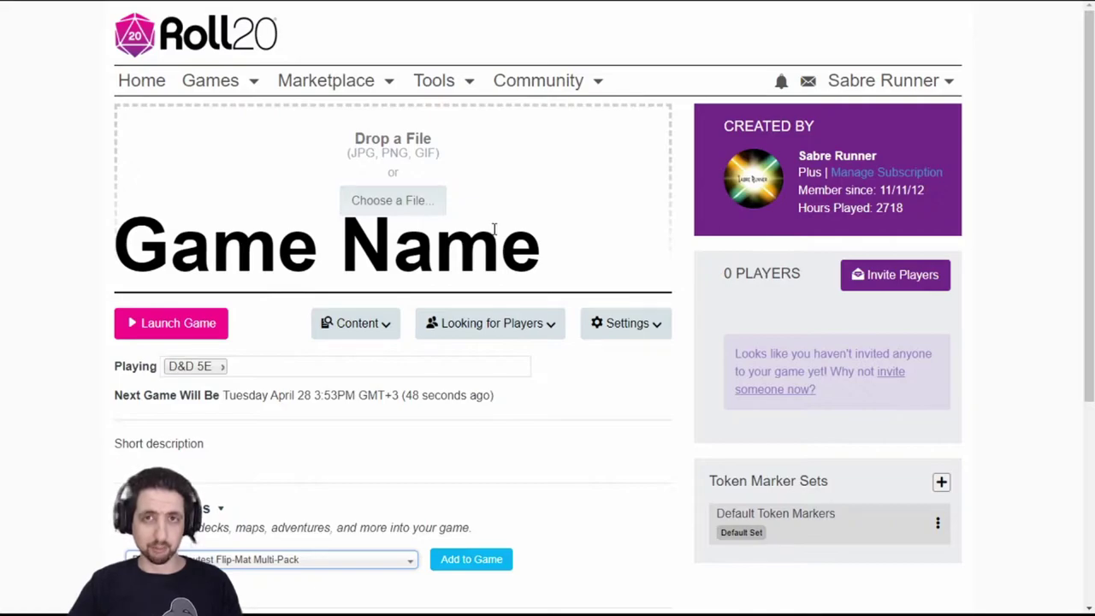
View the game's content options and open its Game Settings page.
{"action": "left_click", "coordinate": [384, 325]}
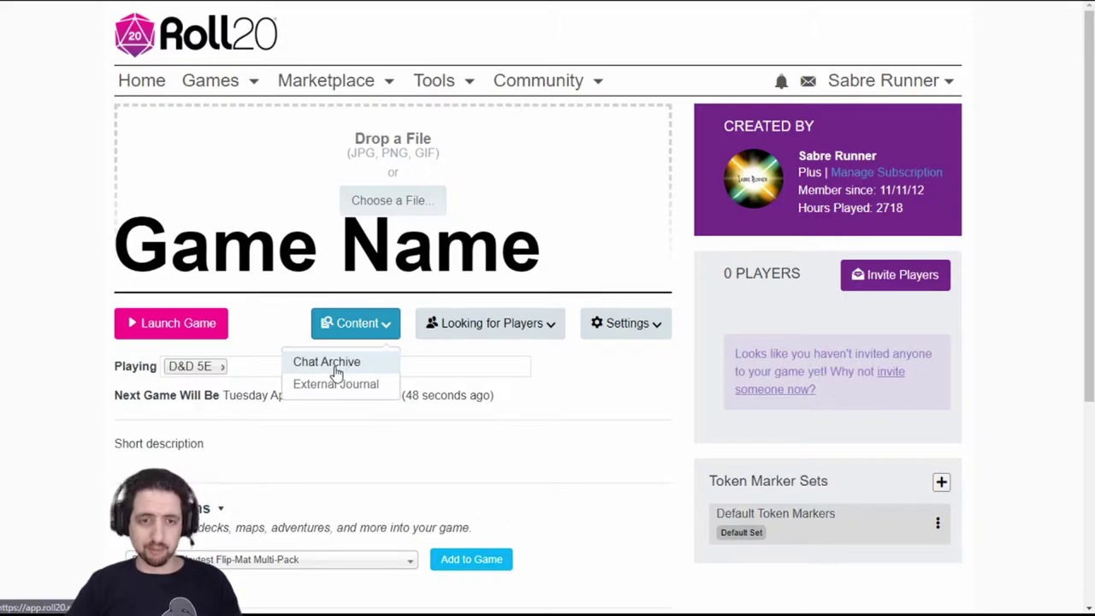
{"action": "left_click", "coordinate": [272, 349]}
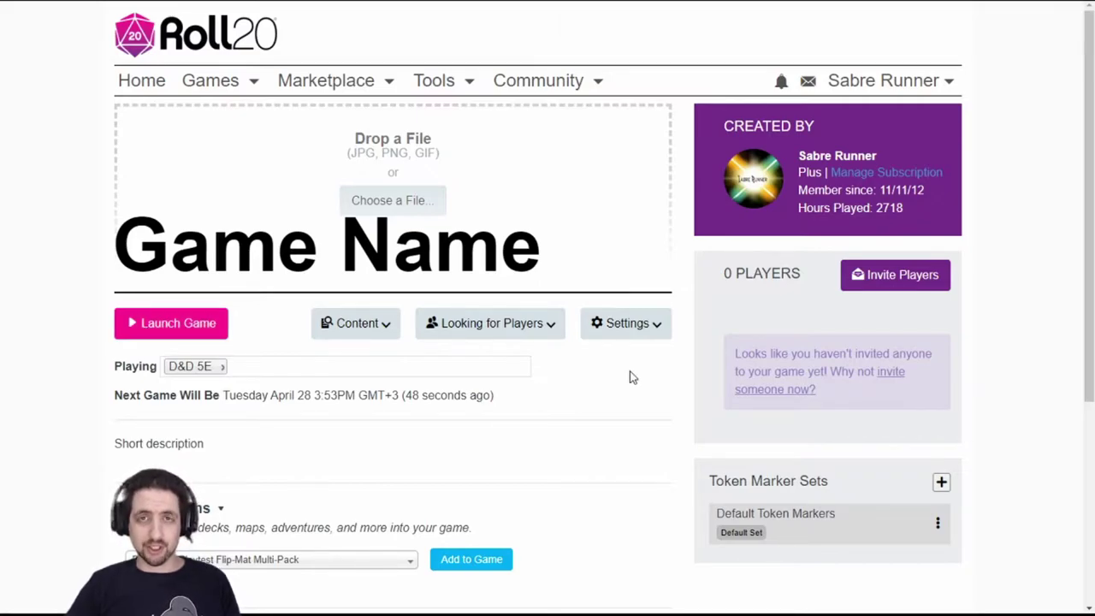
{"action": "left_click", "coordinate": [662, 332]}
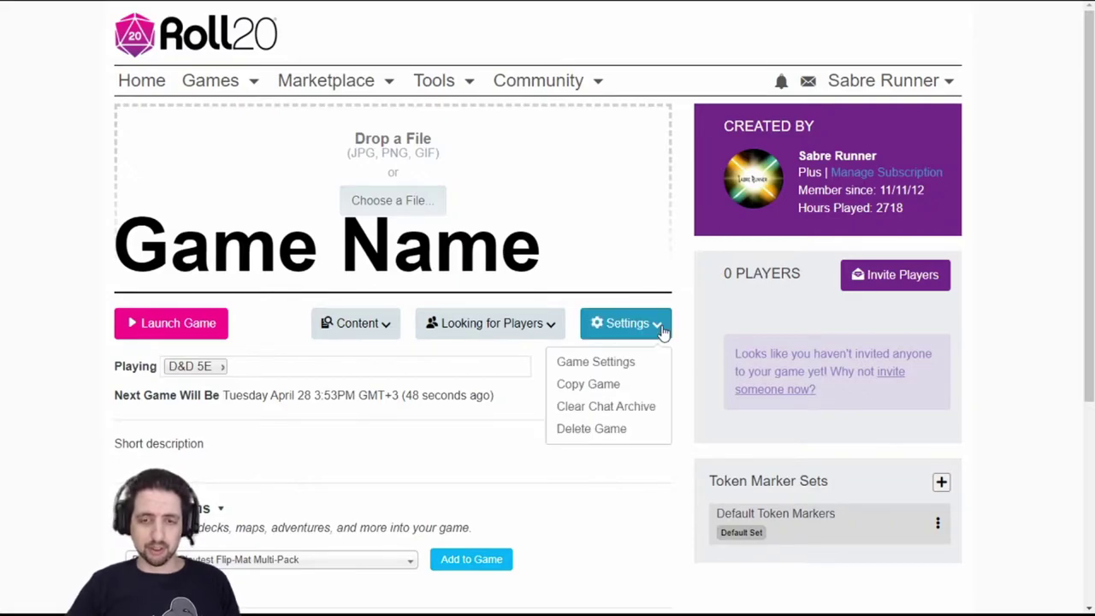
{"action": "left_click", "coordinate": [609, 363]}
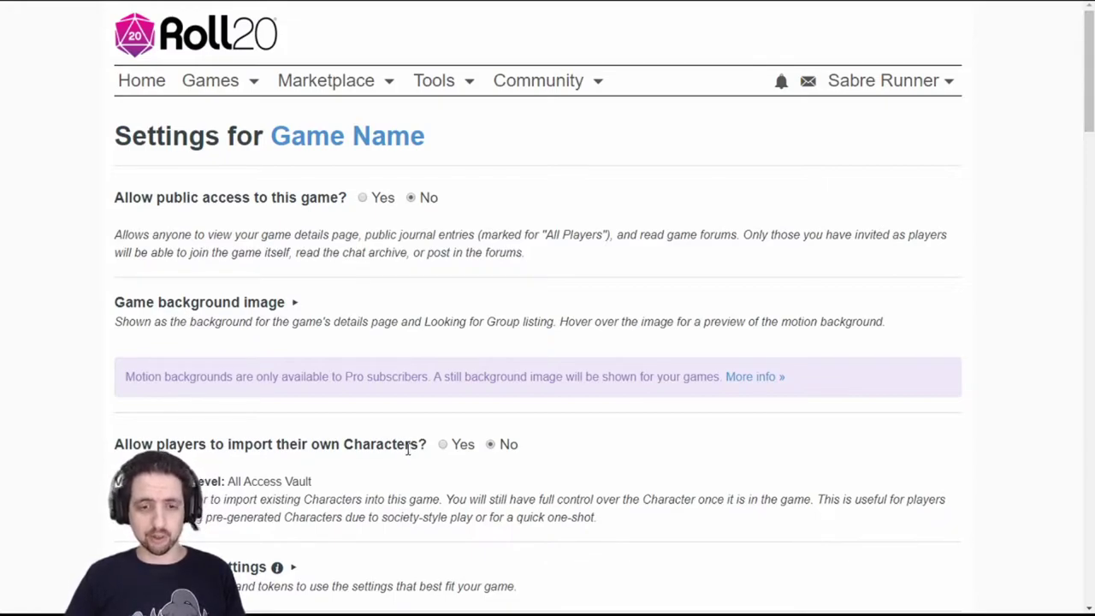
Go through the player import, compendium sharing and default character sheet settings, setting Encumbrance to Simple.
{"action": "left_click", "coordinate": [443, 444]}
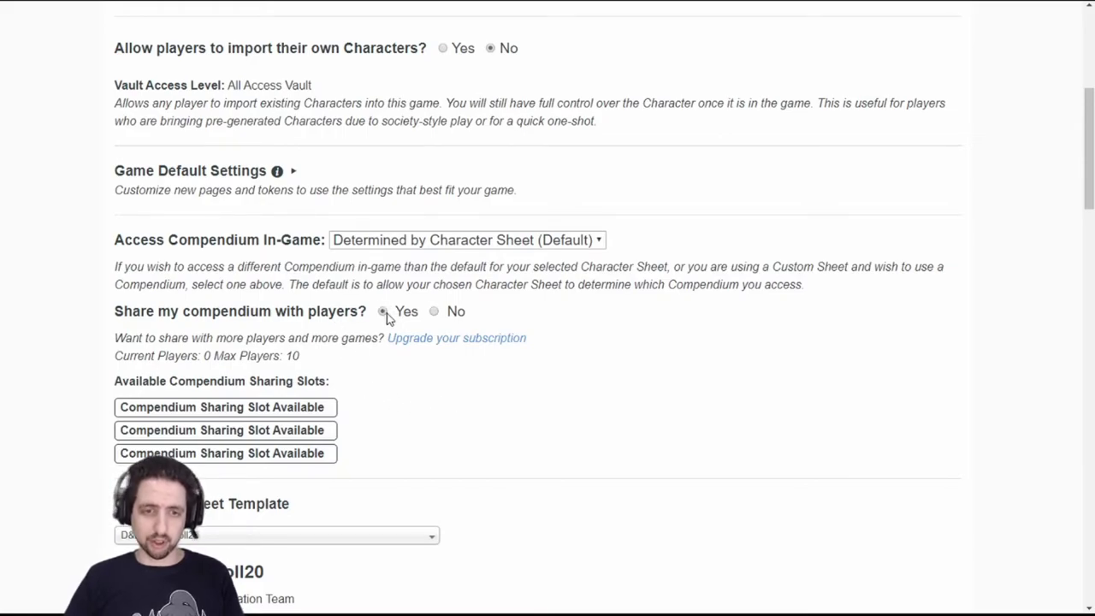
{"action": "scroll", "coordinate": [387, 317], "scroll_direction": "down", "scroll_amount": 5}
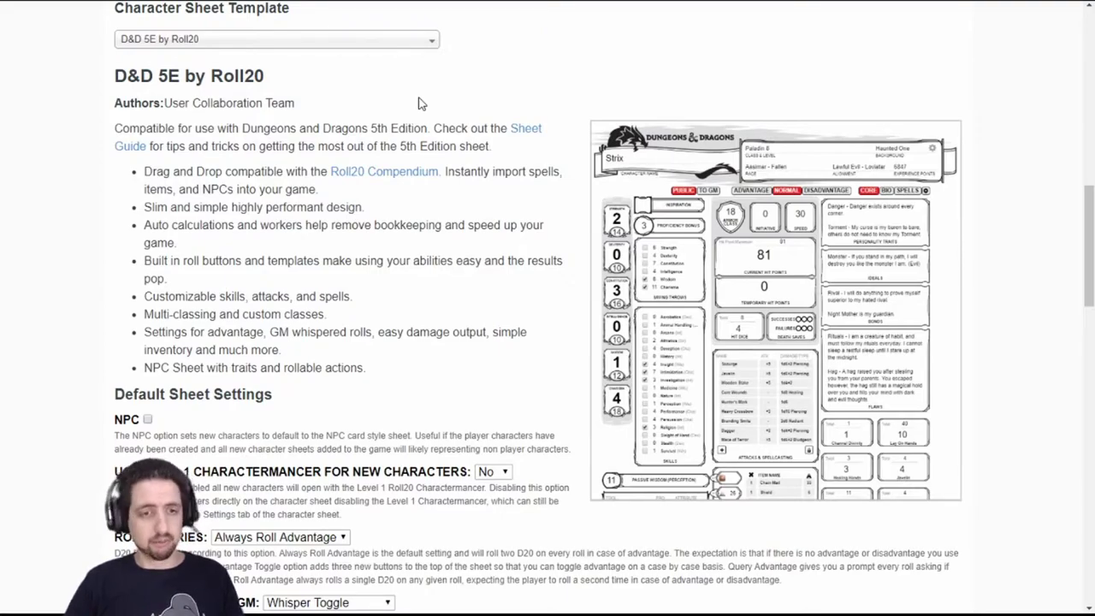
{"action": "scroll", "coordinate": [419, 102], "scroll_direction": "down", "scroll_amount": 3}
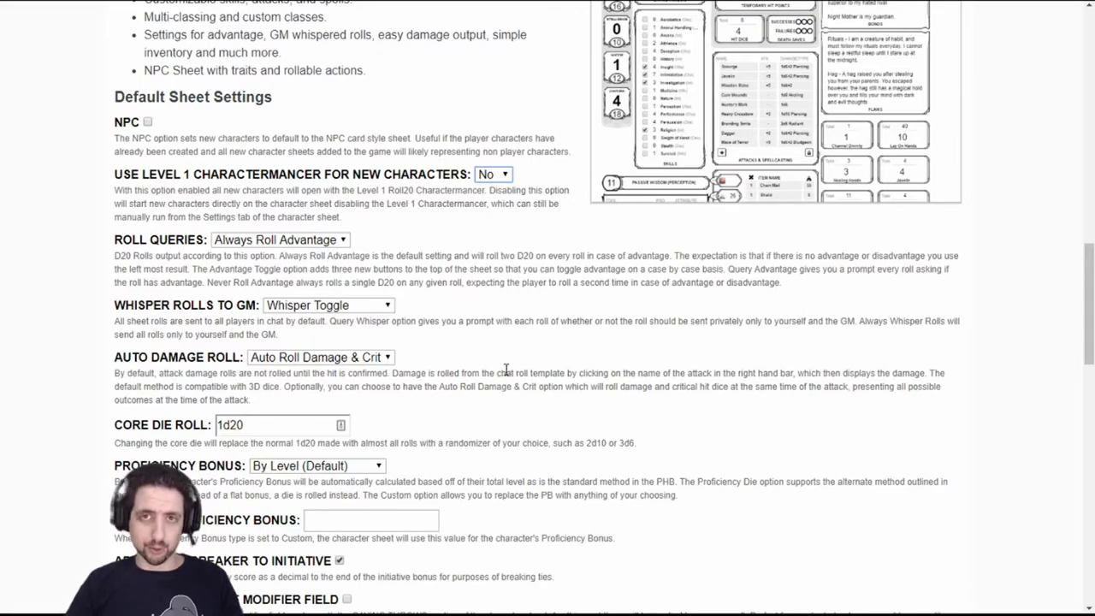
{"action": "scroll", "coordinate": [506, 370], "scroll_direction": "down", "scroll_amount": 5}
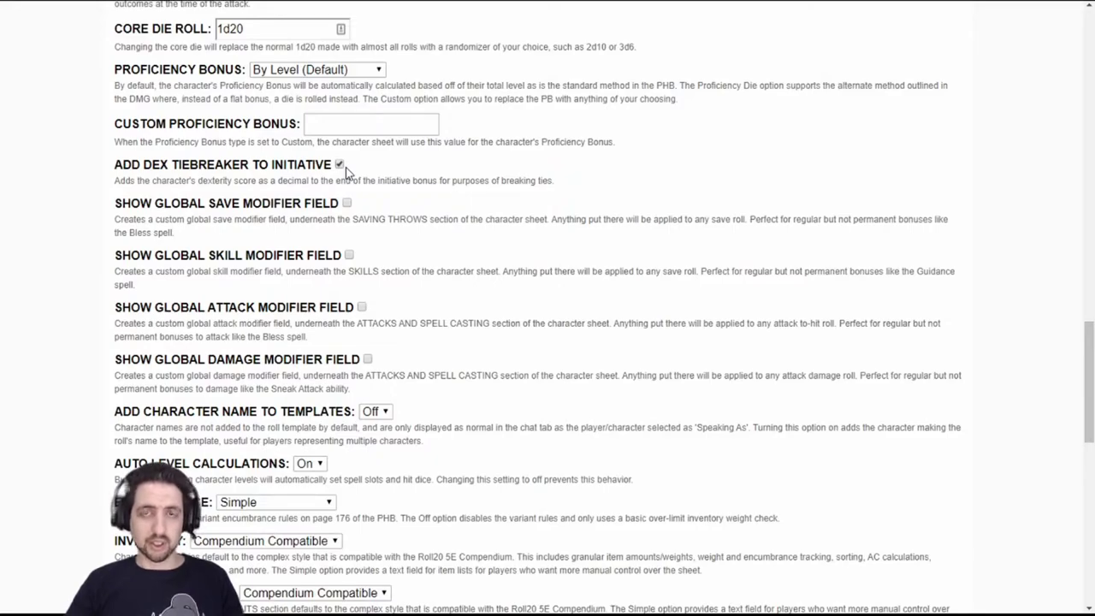
{"action": "scroll", "coordinate": [377, 223], "scroll_direction": "down", "scroll_amount": 3}
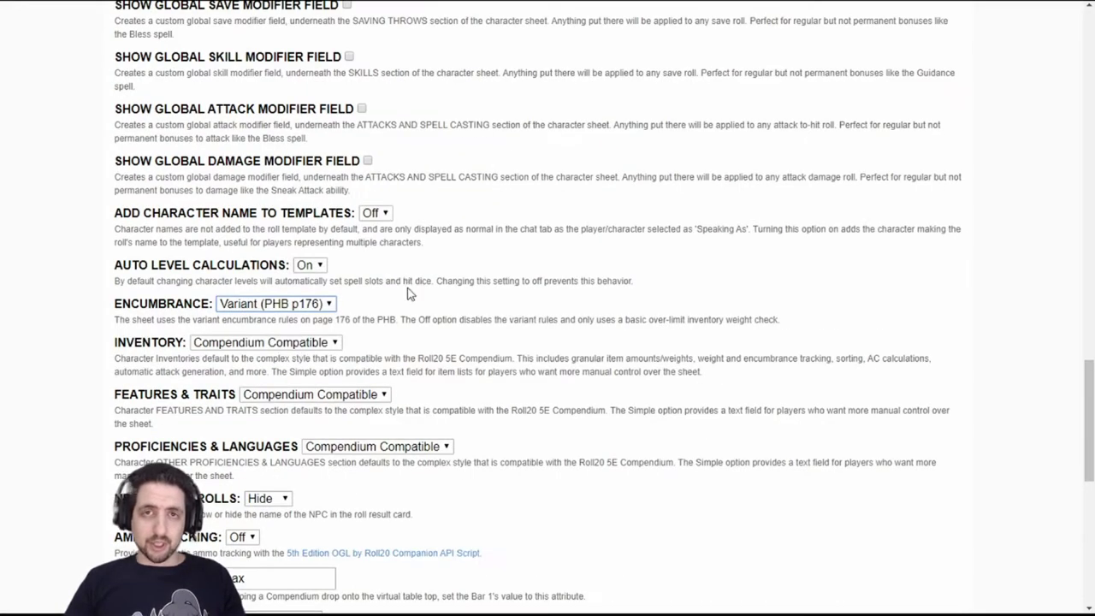
{"action": "left_click", "coordinate": [284, 304]}
{"action": "left_click", "coordinate": [249, 320]}
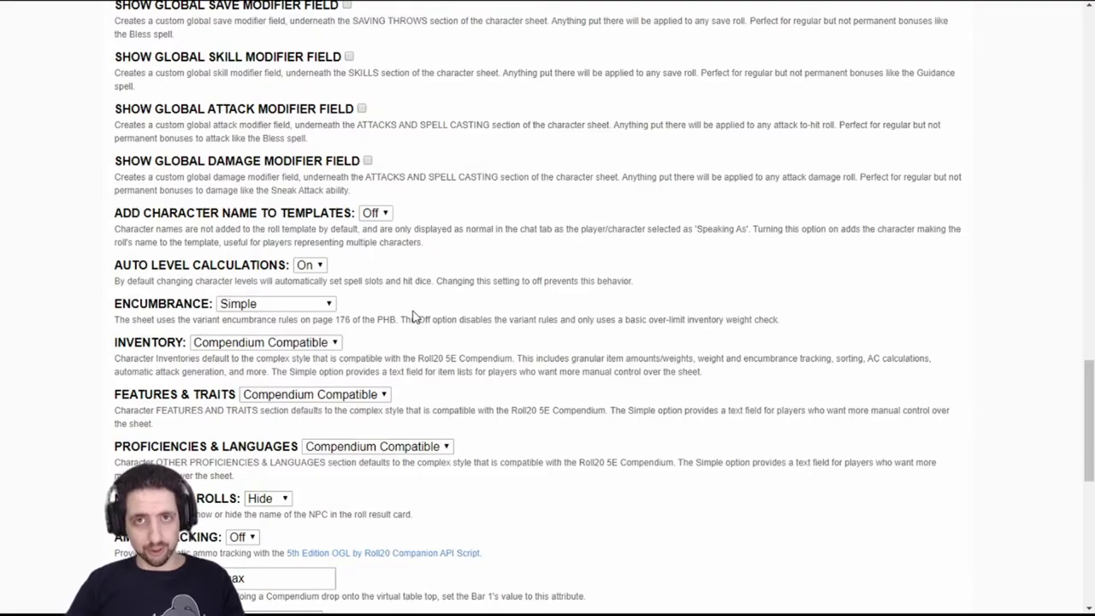
Go through the remaining default sheet settings, from NPC name in rolls to sanity score, and save the game settings.
{"action": "scroll", "coordinate": [402, 300], "scroll_direction": "down", "scroll_amount": 3}
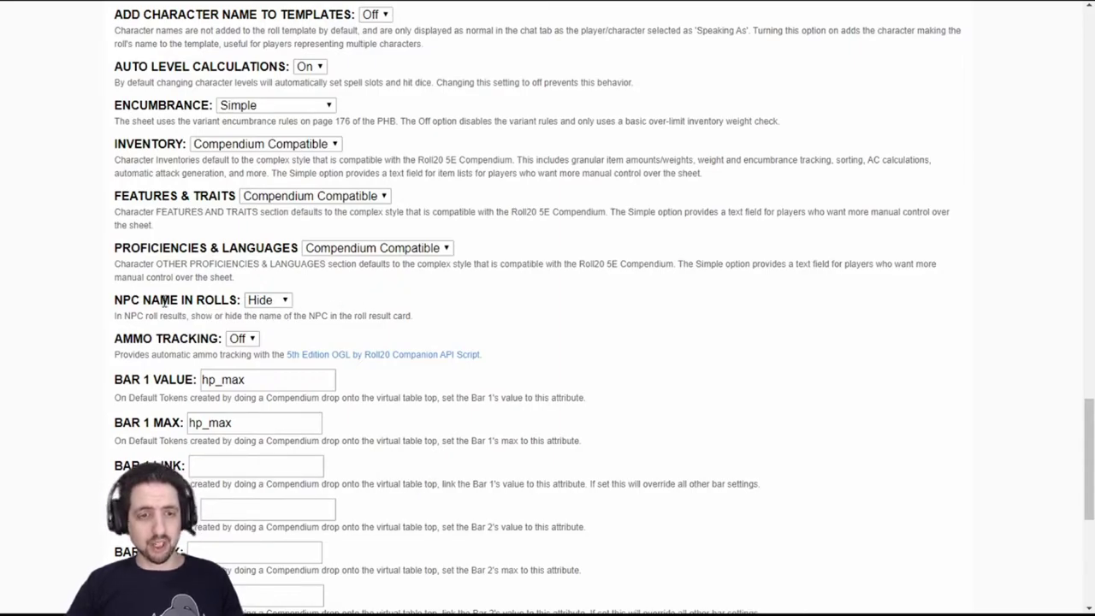
{"action": "left_click_drag", "start_coordinate": [171, 302], "coordinate": [286, 310]}
{"action": "left_click", "coordinate": [295, 310]}
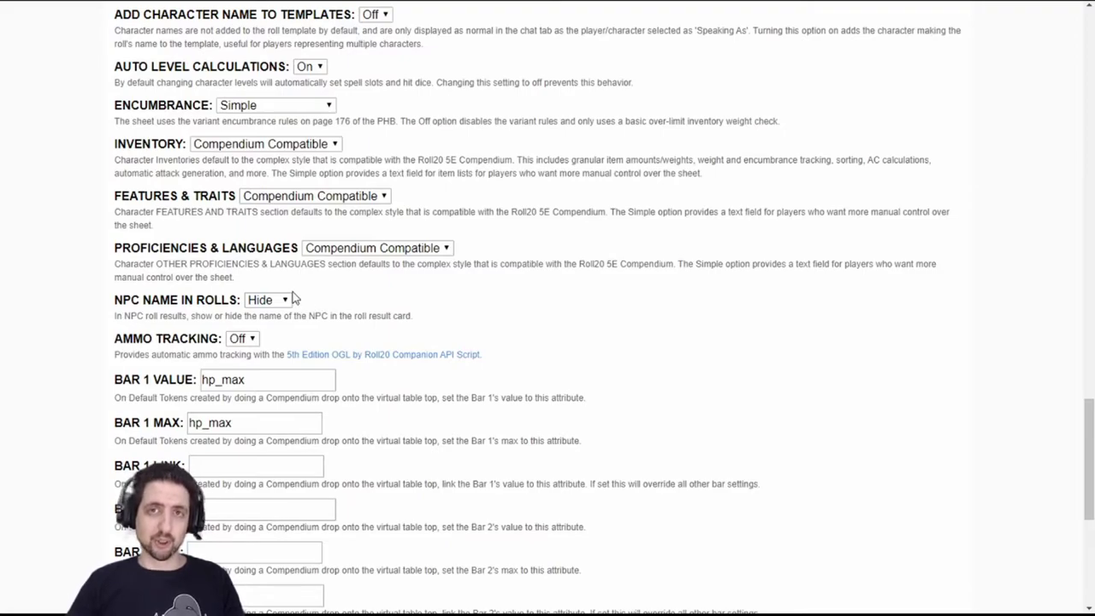
{"action": "scroll", "coordinate": [334, 377], "scroll_direction": "down", "scroll_amount": 5}
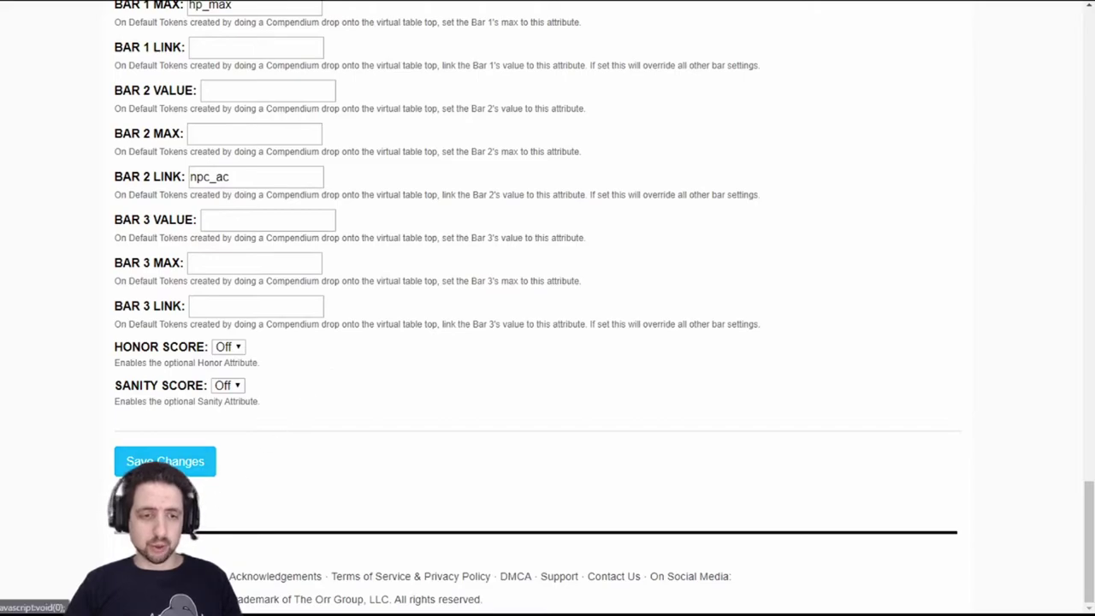
{"action": "left_click", "coordinate": [165, 461]}
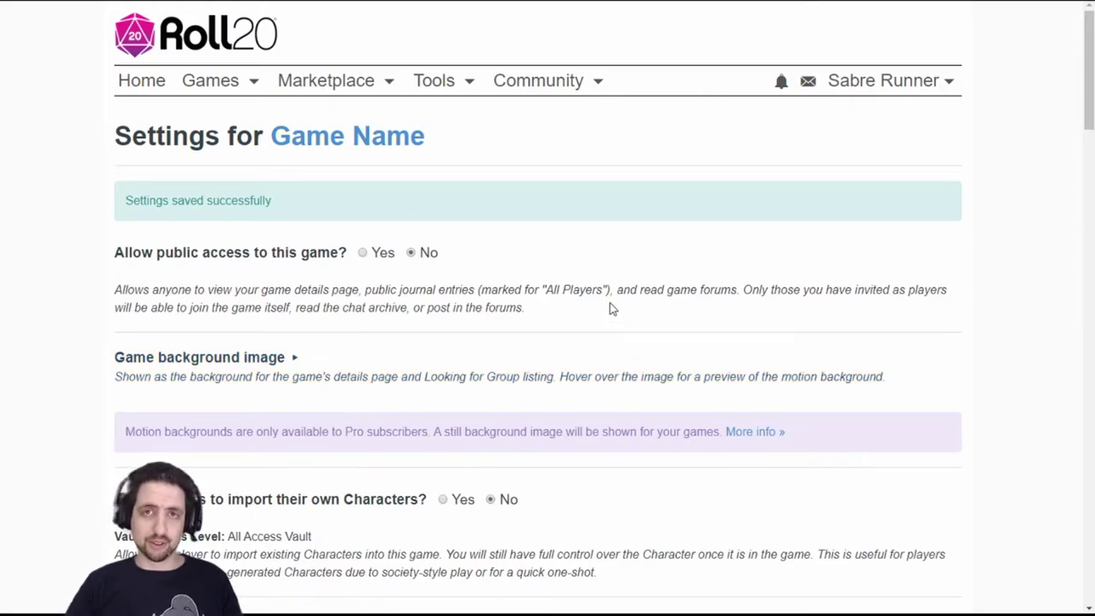
Expand the Game Default Settings and set the default grid measurement to Pathfinder/3.5E Compatible.
{"action": "scroll", "coordinate": [611, 308], "scroll_direction": "down", "scroll_amount": 5}
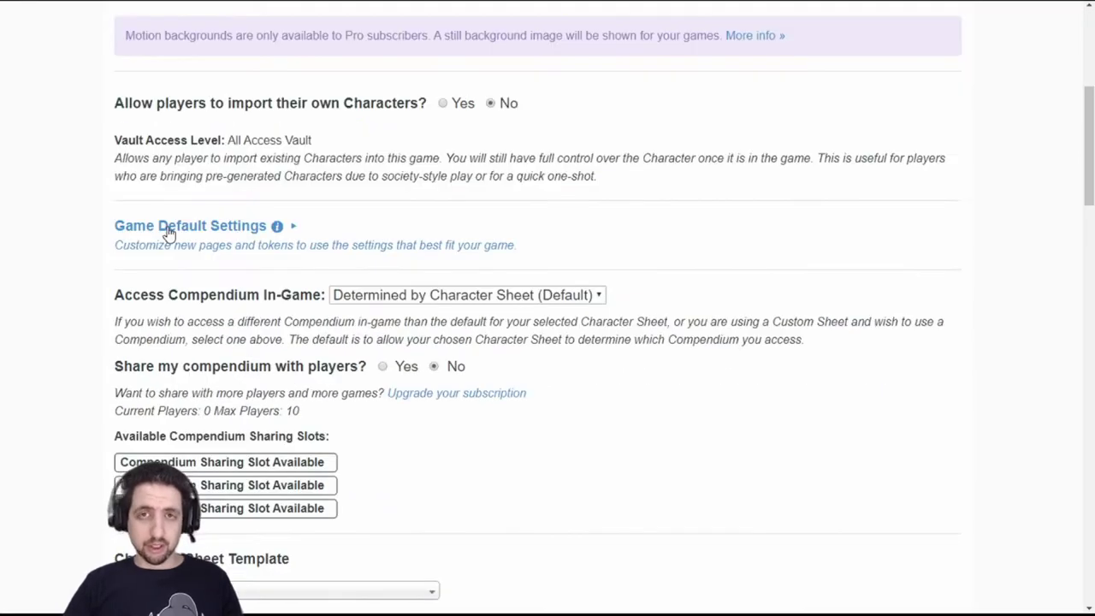
{"action": "left_click", "coordinate": [240, 227]}
{"action": "scroll", "coordinate": [413, 252], "scroll_direction": "down", "scroll_amount": 1}
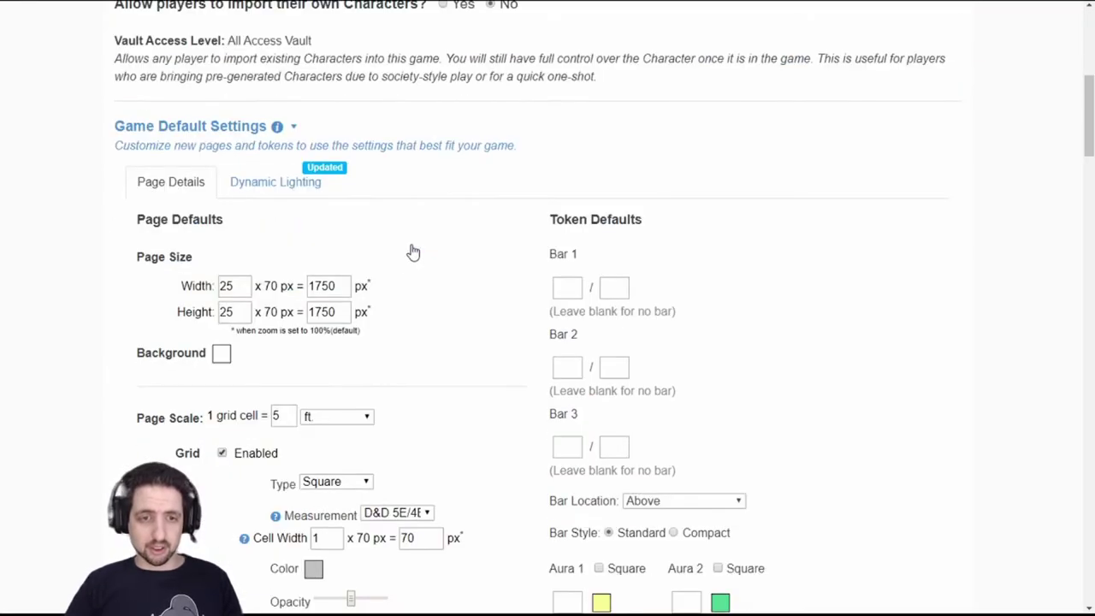
{"action": "scroll", "coordinate": [412, 253], "scroll_direction": "down", "scroll_amount": 1}
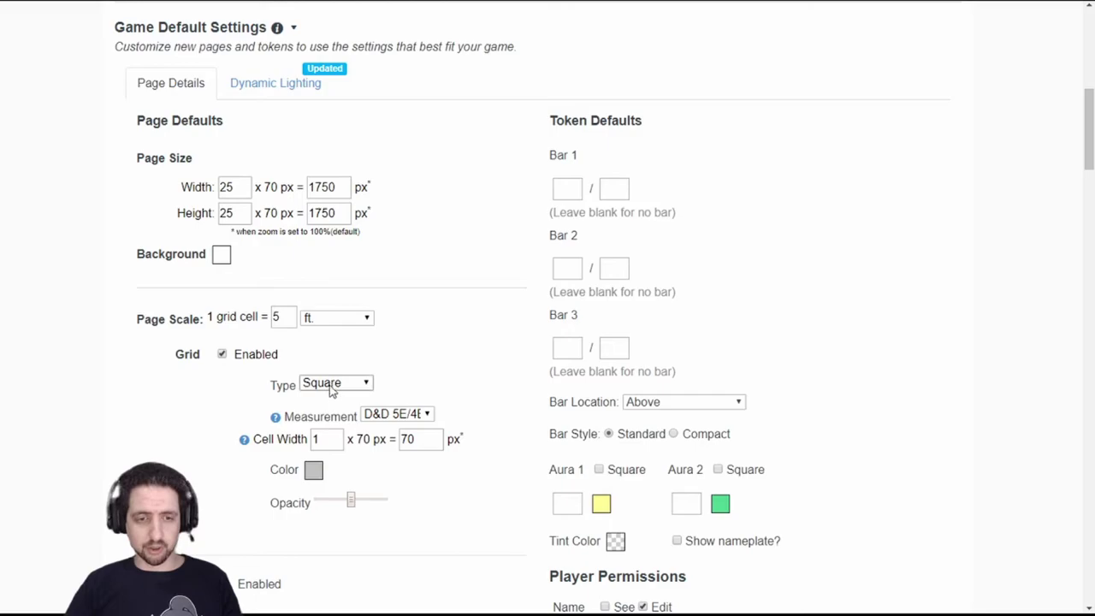
{"action": "left_click", "coordinate": [404, 416]}
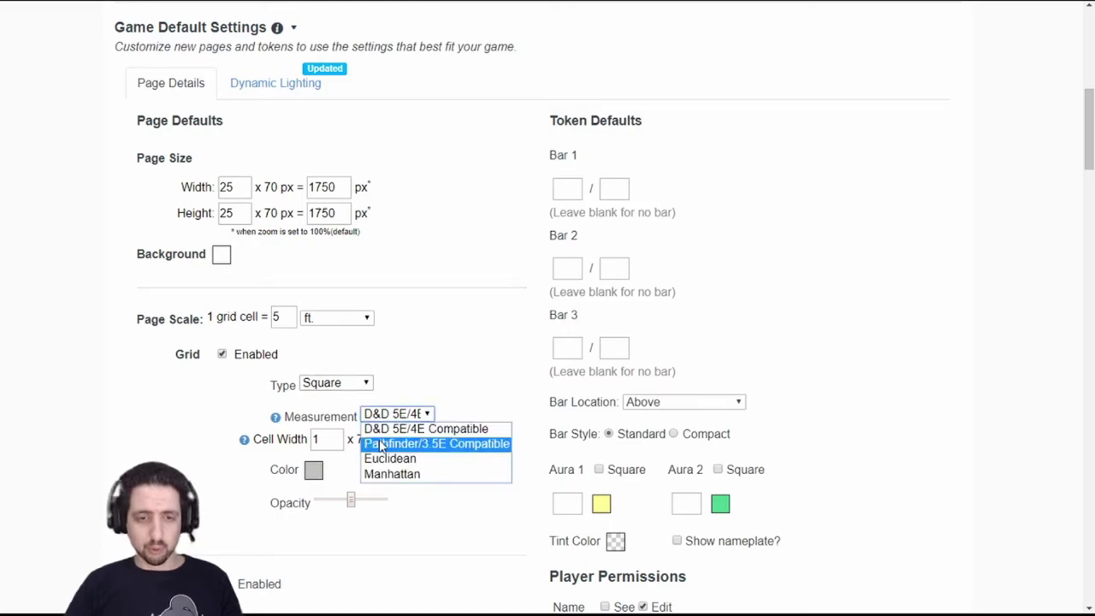
{"action": "left_click", "coordinate": [434, 444]}
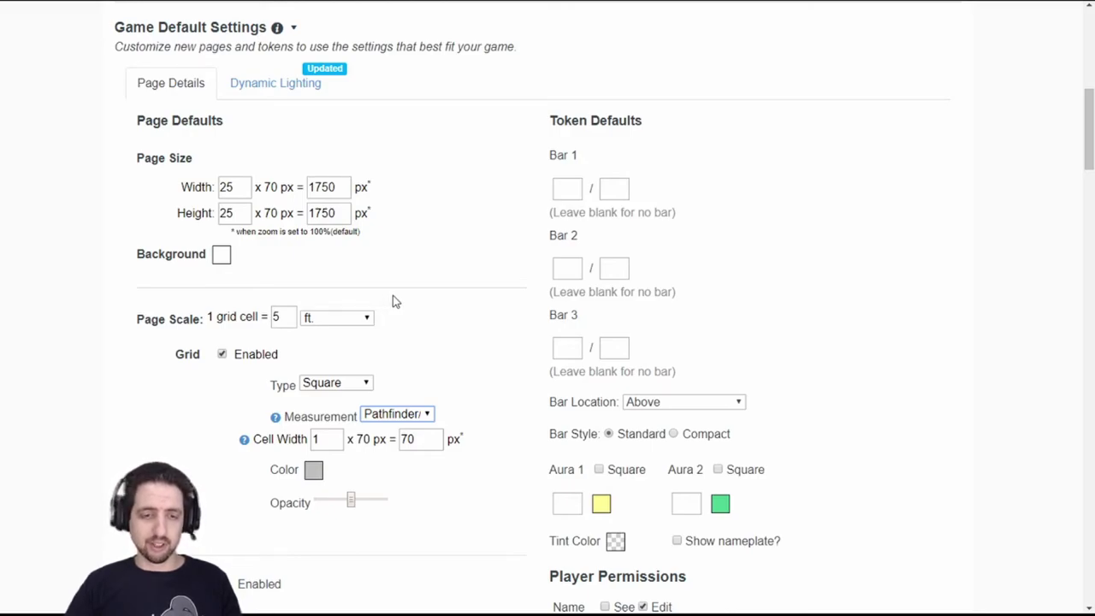
Enable Advanced Fog of War with Dim Light Reveals, and Dynamic Lighting with Enforce Line of Sight, Only Update on Drop and Restrict Movement.
{"action": "scroll", "coordinate": [392, 295], "scroll_direction": "down", "scroll_amount": 1}
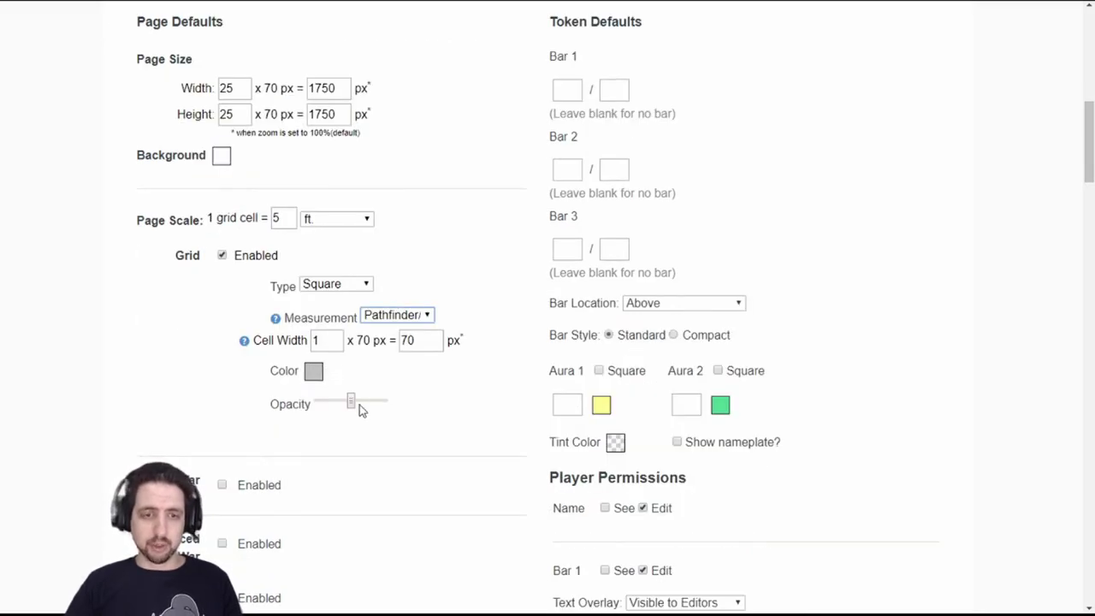
{"action": "scroll", "coordinate": [348, 409], "scroll_direction": "down", "scroll_amount": 3}
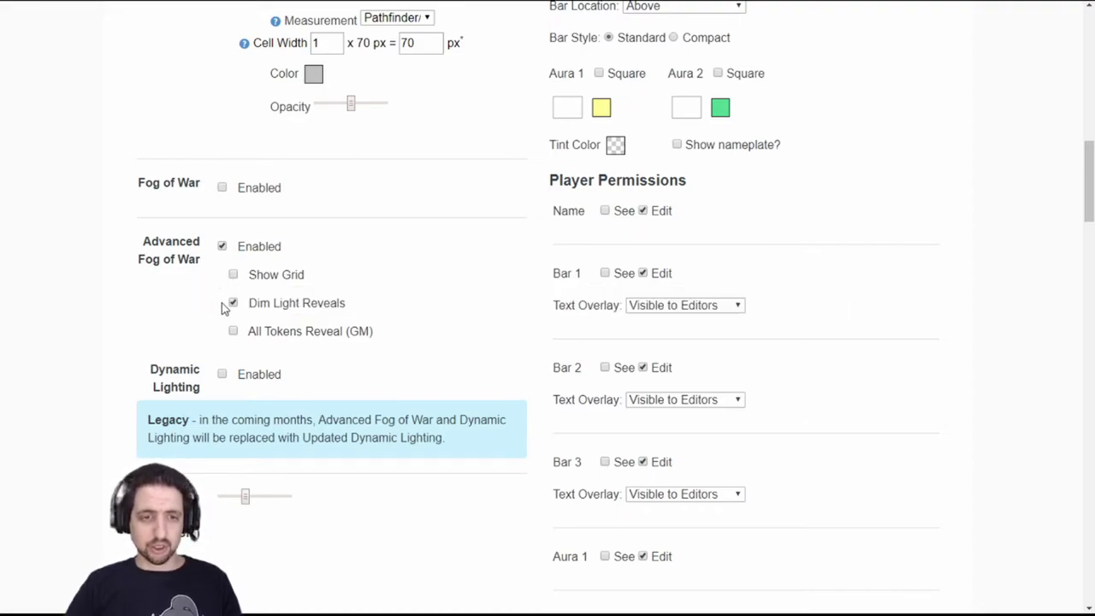
{"action": "mouse_move", "coordinate": [234, 331]}
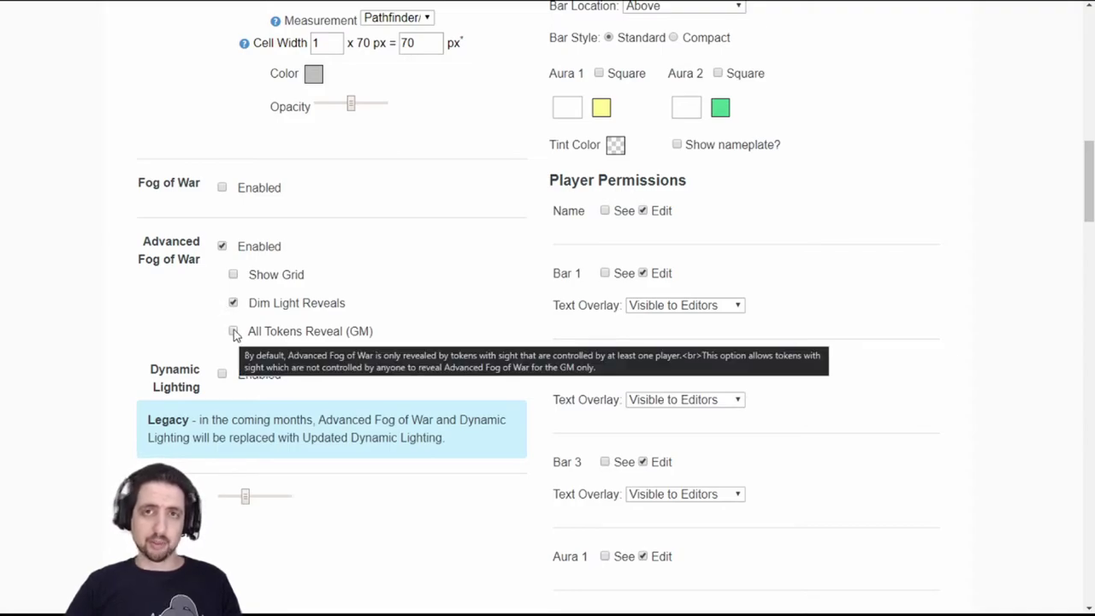
{"action": "left_click", "coordinate": [221, 374]}
{"action": "scroll", "coordinate": [152, 252], "scroll_direction": "down", "scroll_amount": 1}
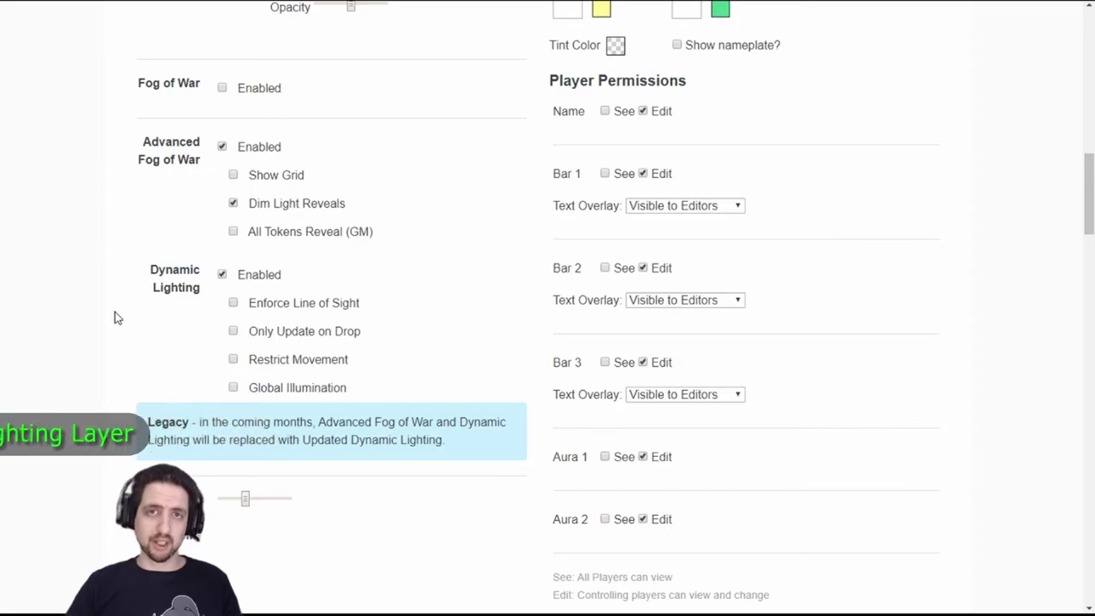
{"action": "left_click", "coordinate": [232, 303]}
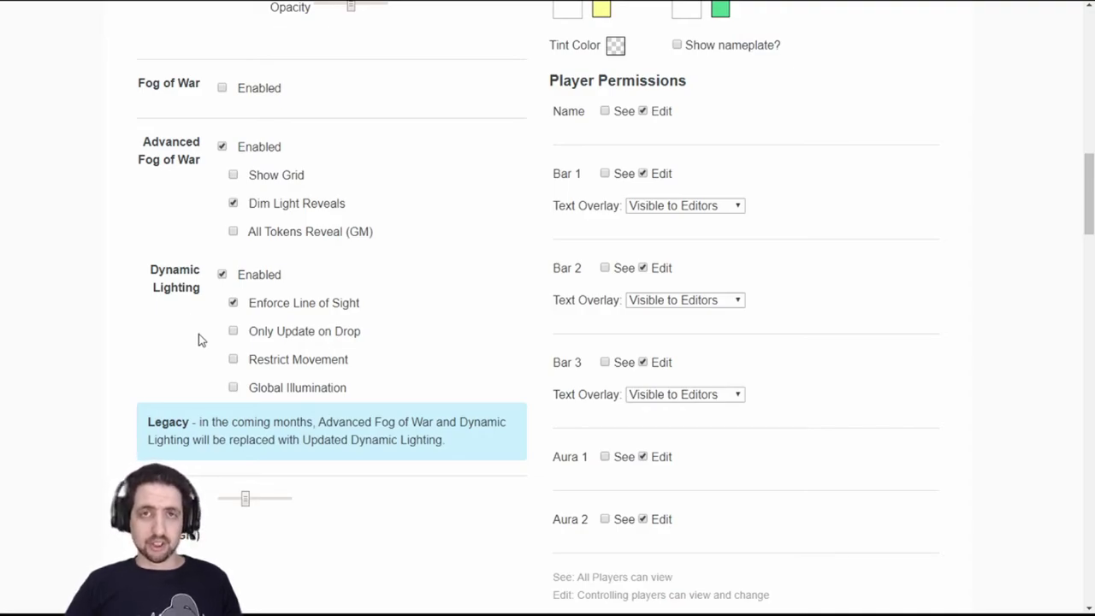
{"action": "left_click", "coordinate": [233, 331]}
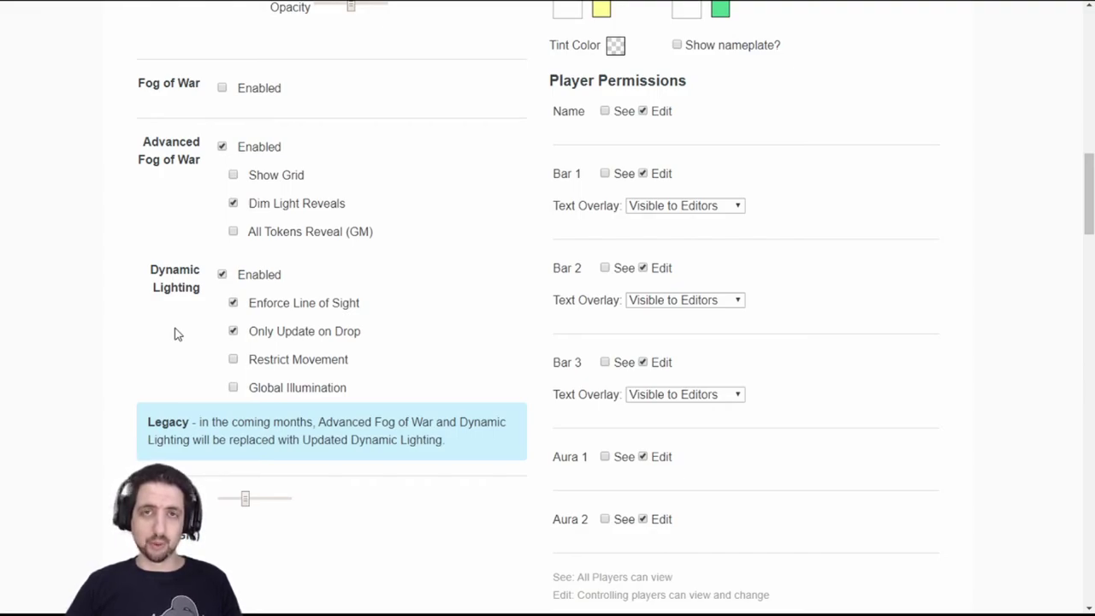
{"action": "left_click", "coordinate": [233, 360]}
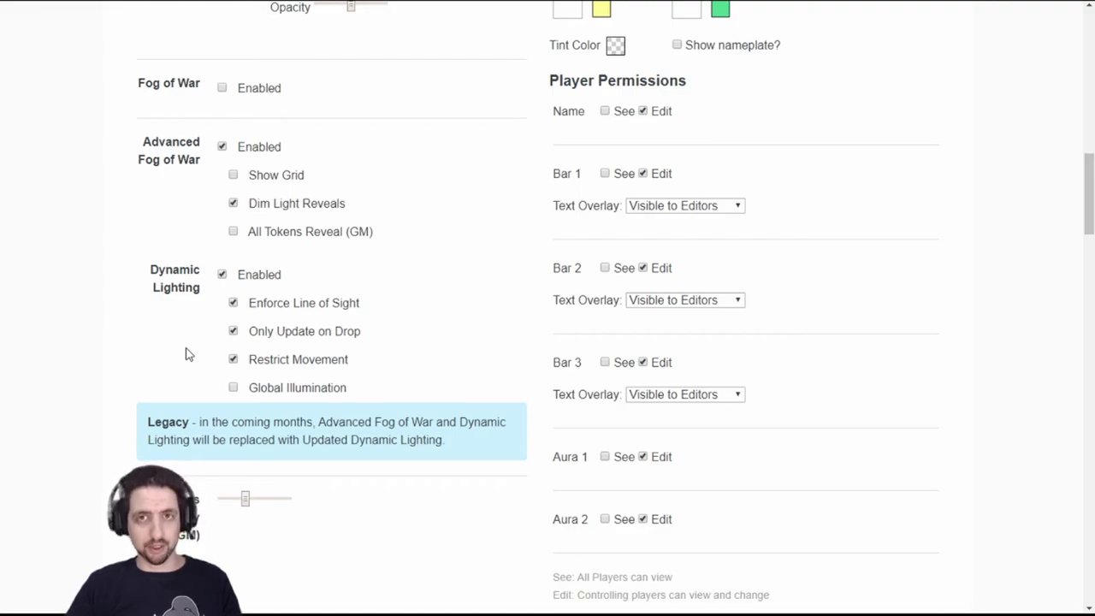
Set the token defaults to place bars Above the token and show the nameplate.
{"action": "scroll", "coordinate": [188, 353], "scroll_direction": "up", "scroll_amount": 5}
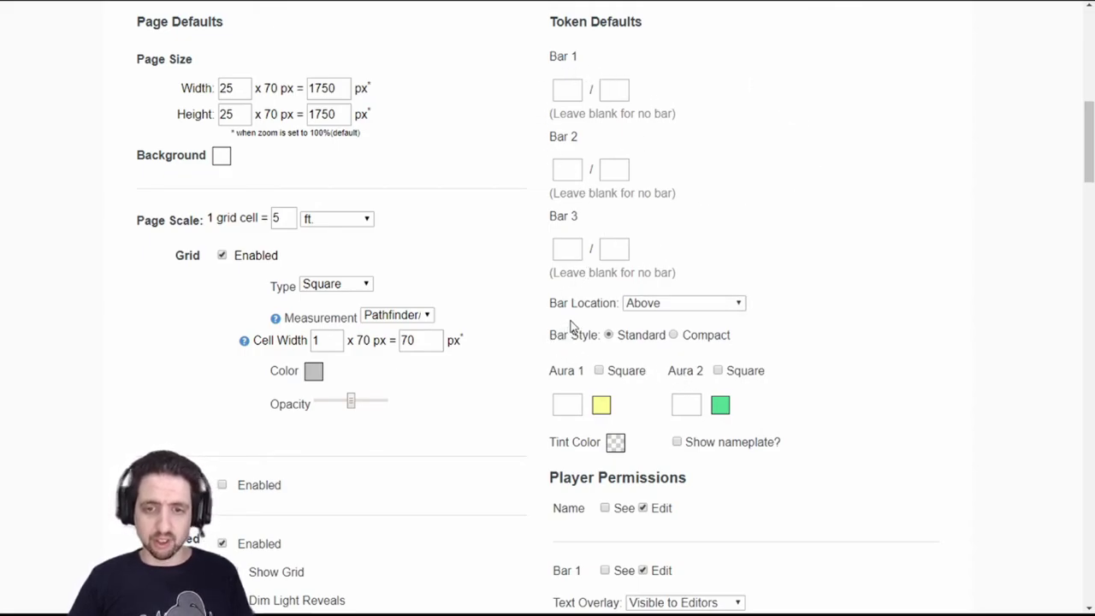
{"action": "left_click", "coordinate": [647, 306]}
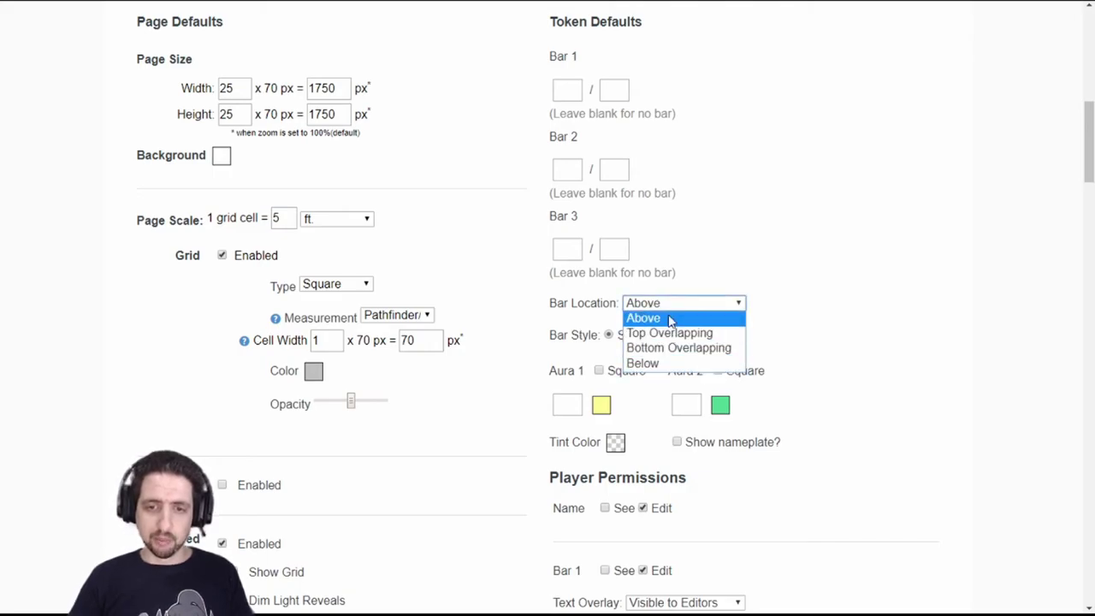
{"action": "left_click", "coordinate": [672, 318]}
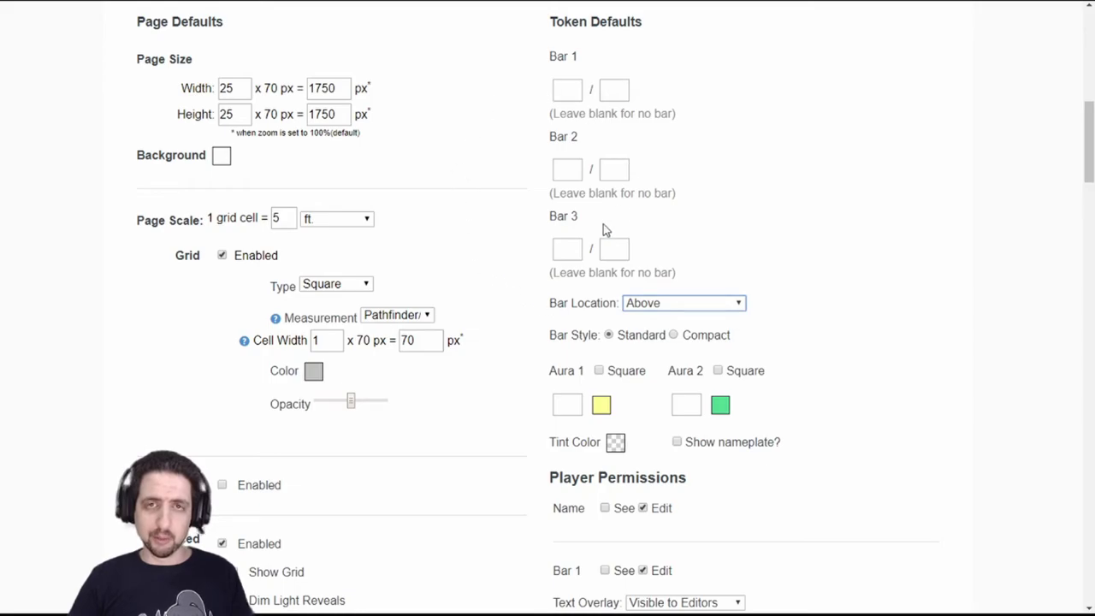
{"action": "scroll", "coordinate": [538, 208], "scroll_direction": "down", "scroll_amount": 2}
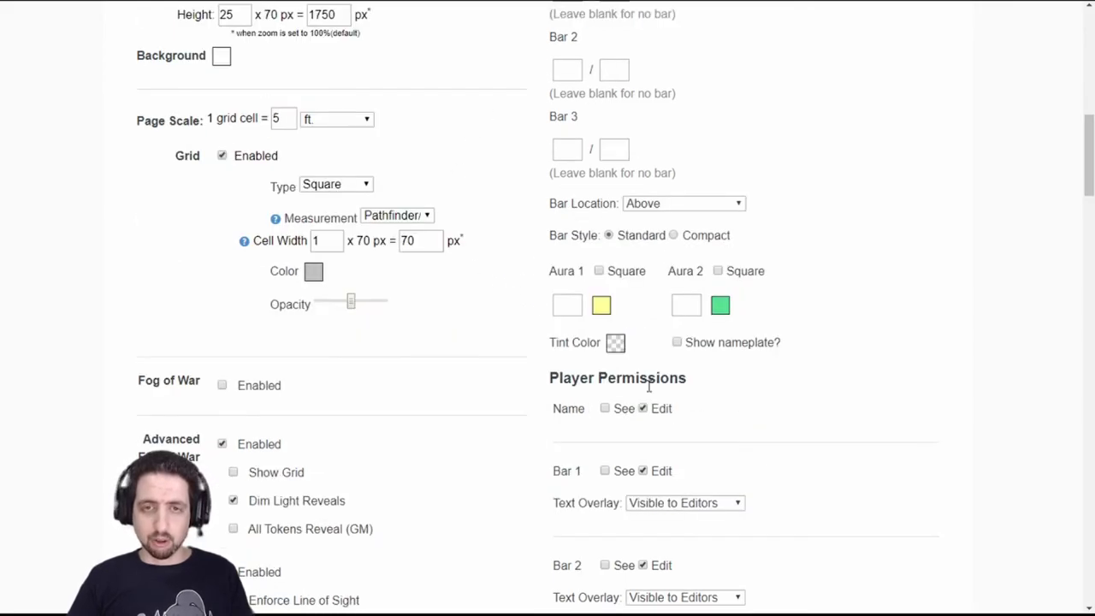
{"action": "left_click", "coordinate": [677, 343]}
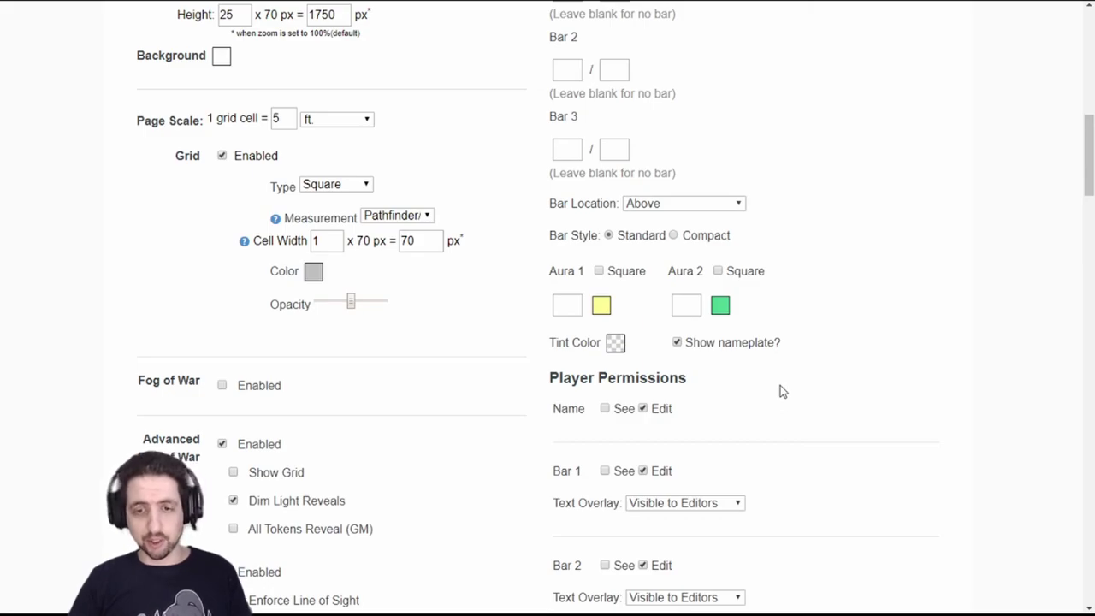
Allow all players to see Bar 1, Bar 2, Bar 3, Aura 1 and Aura 2 in the default player permissions.
{"action": "scroll", "coordinate": [774, 391], "scroll_direction": "down", "scroll_amount": 3}
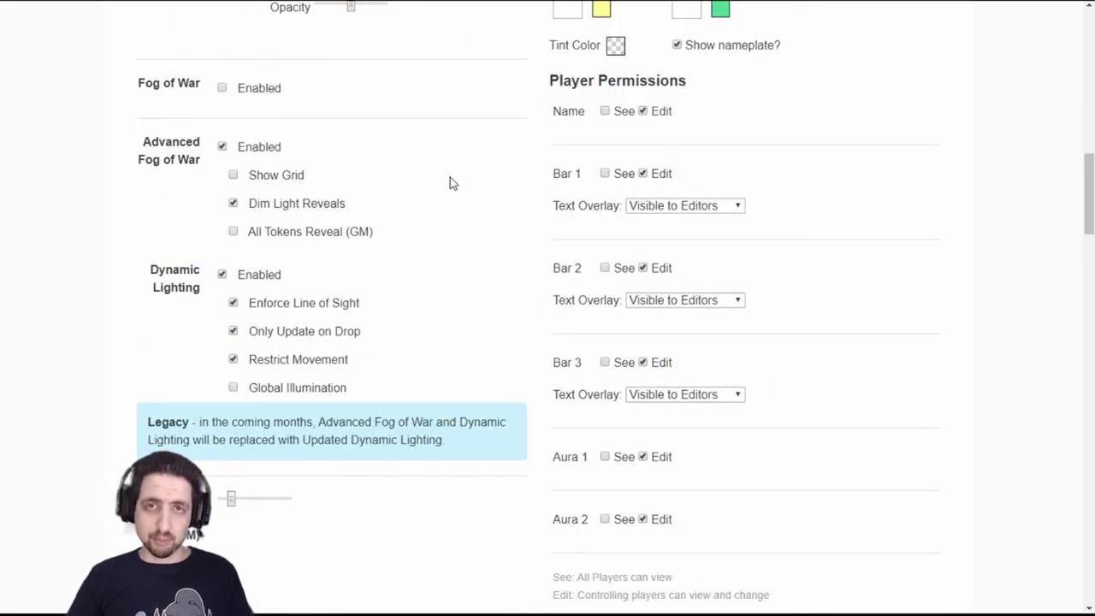
{"action": "left_click", "coordinate": [605, 174]}
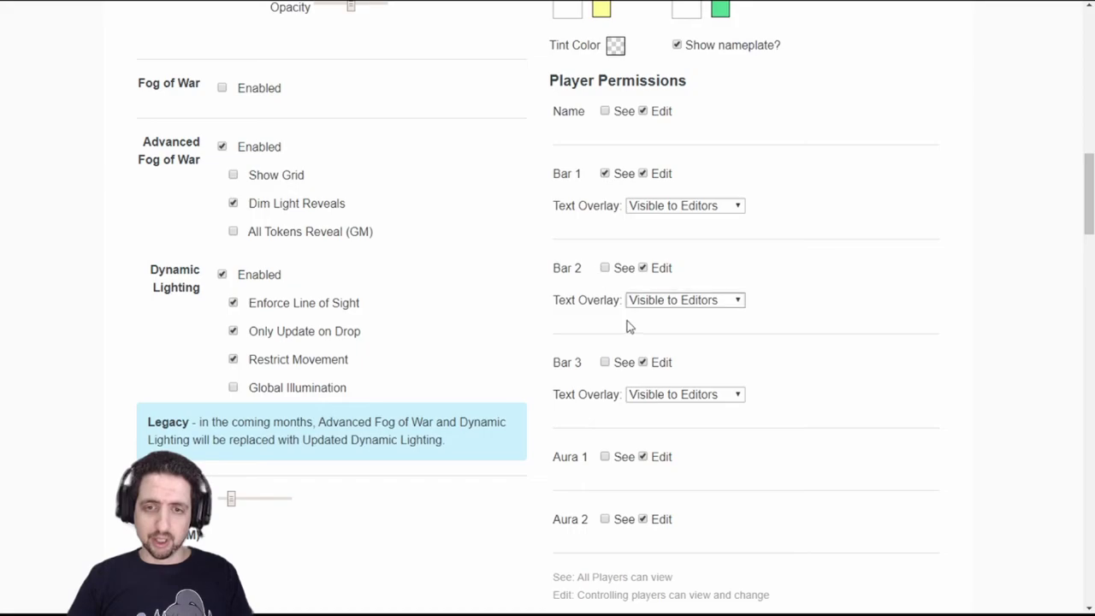
{"action": "left_click", "coordinate": [605, 267]}
{"action": "left_click", "coordinate": [605, 362]}
{"action": "left_click", "coordinate": [605, 456]}
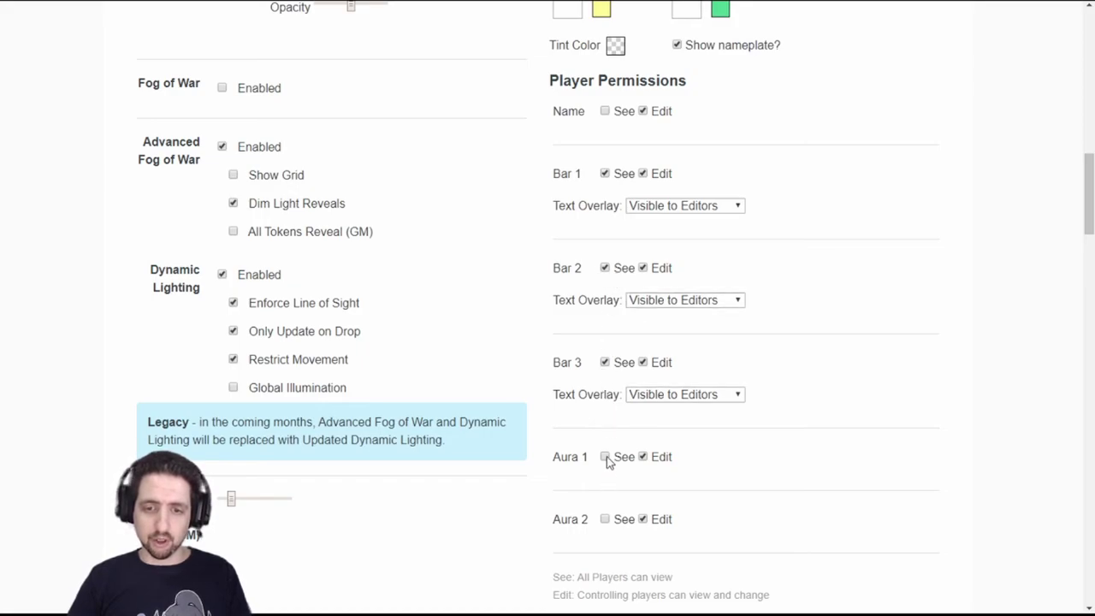
{"action": "left_click", "coordinate": [605, 519]}
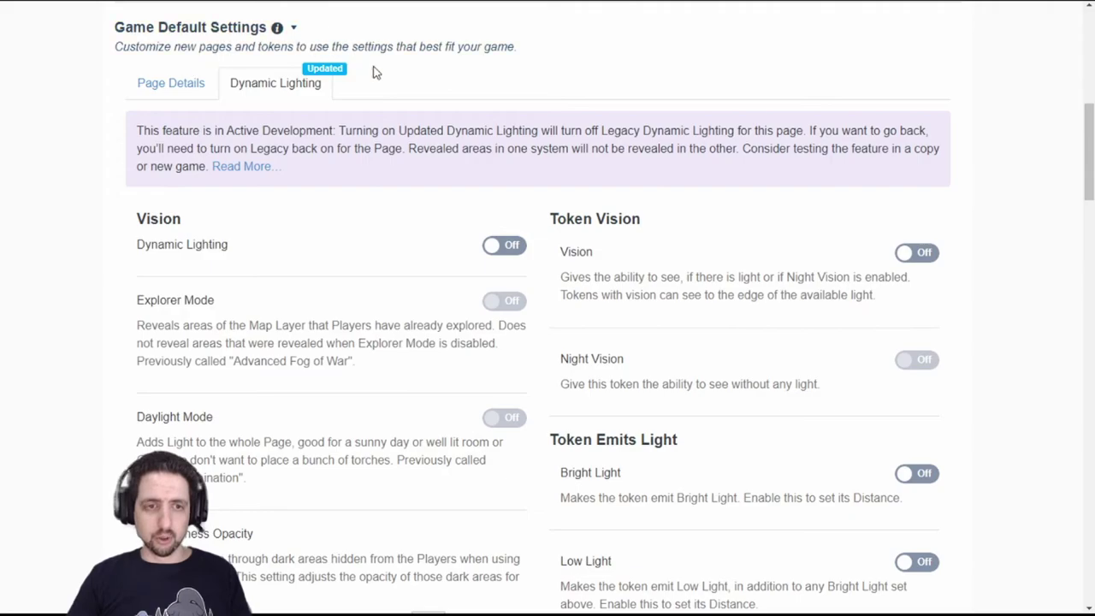
Turn on Dynamic Lighting in the updated lighting defaults, and try the token Vision option before switching it back off.
{"action": "scroll", "coordinate": [419, 188], "scroll_direction": "down", "scroll_amount": 1}
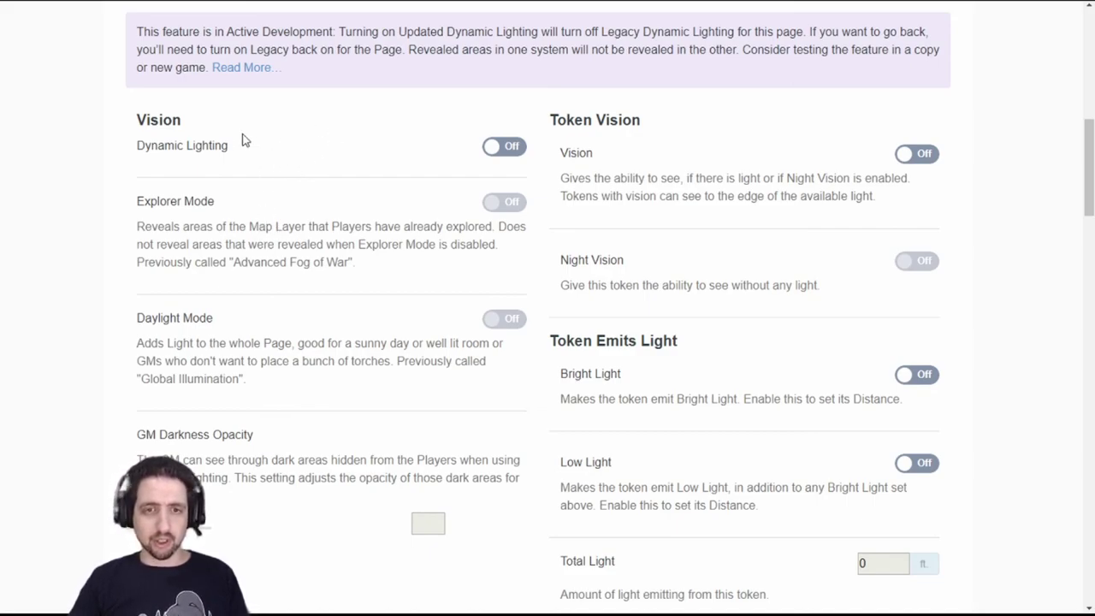
{"action": "left_click", "coordinate": [497, 148]}
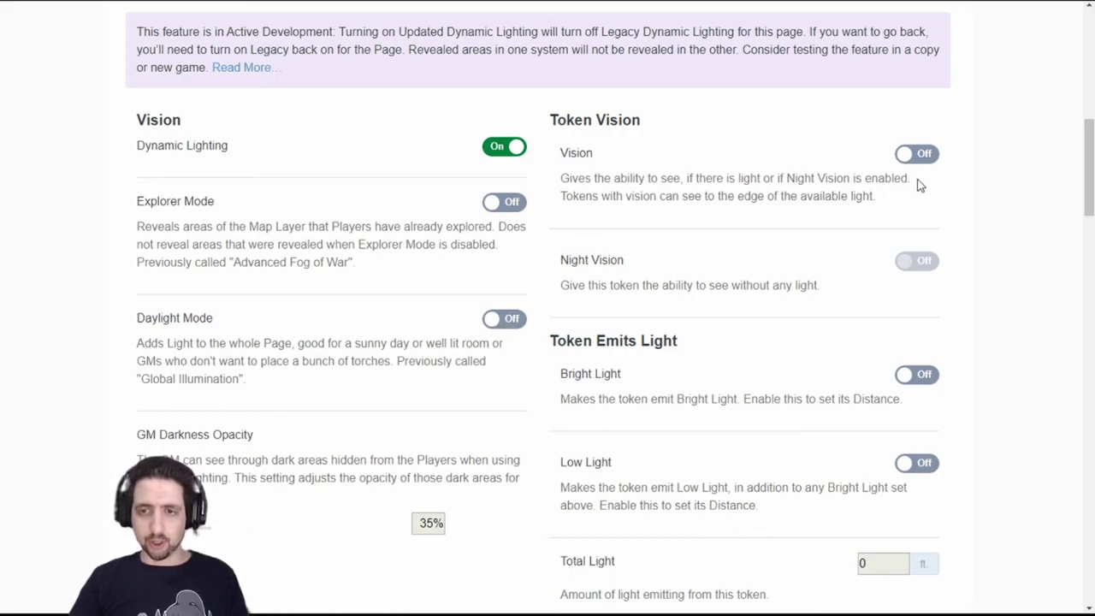
{"action": "left_click", "coordinate": [922, 155]}
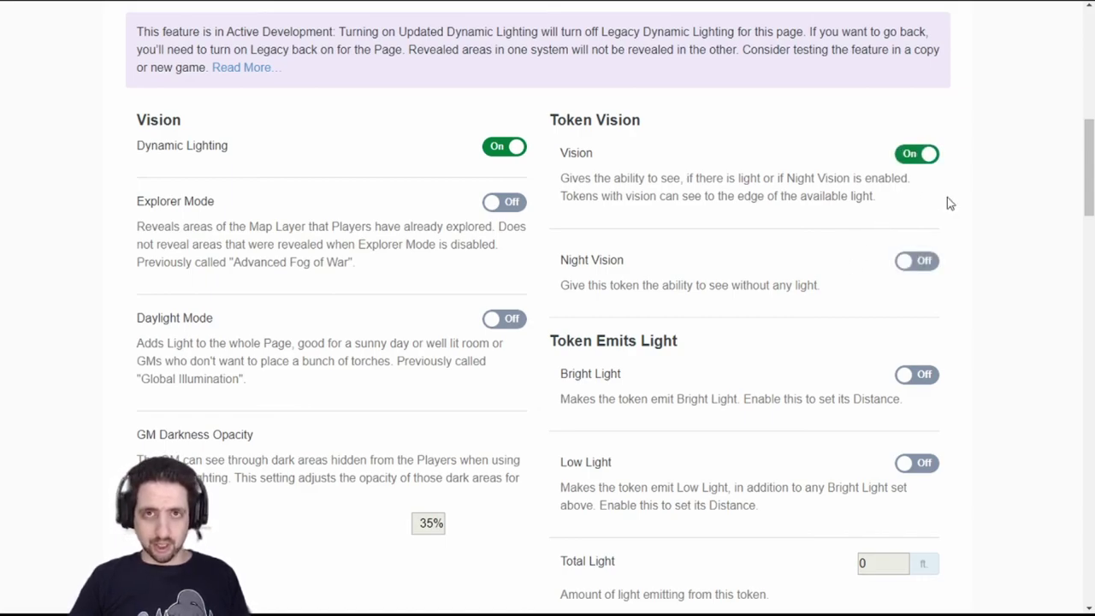
{"action": "left_click", "coordinate": [915, 159]}
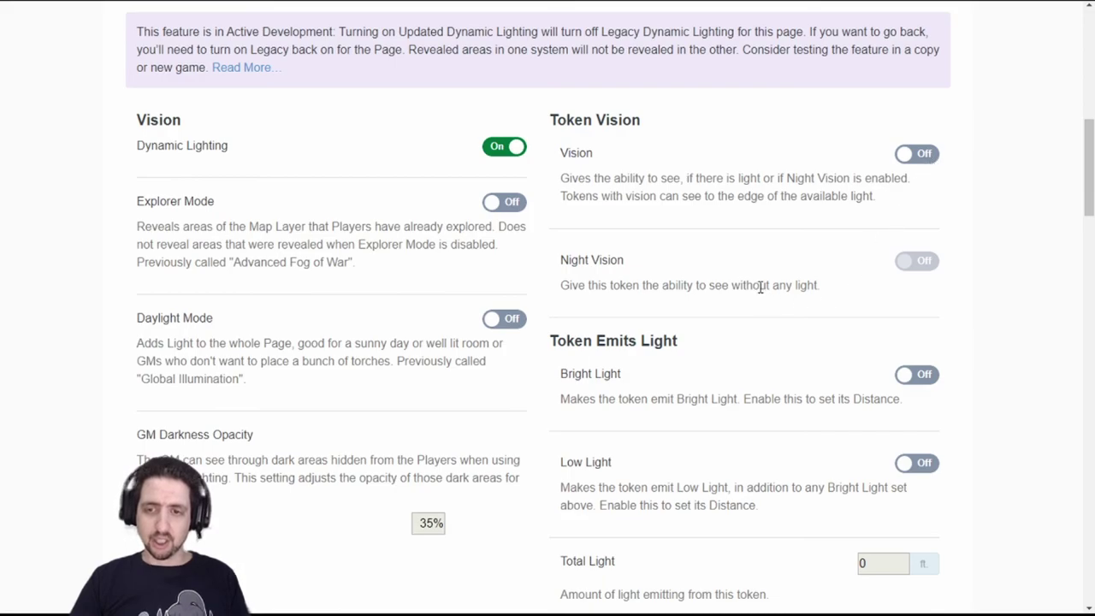
Try enabling Vision, Night Vision, Bright Light and Low Light in the default token lighting settings.
{"action": "left_click", "coordinate": [910, 156]}
{"action": "left_click", "coordinate": [911, 258]}
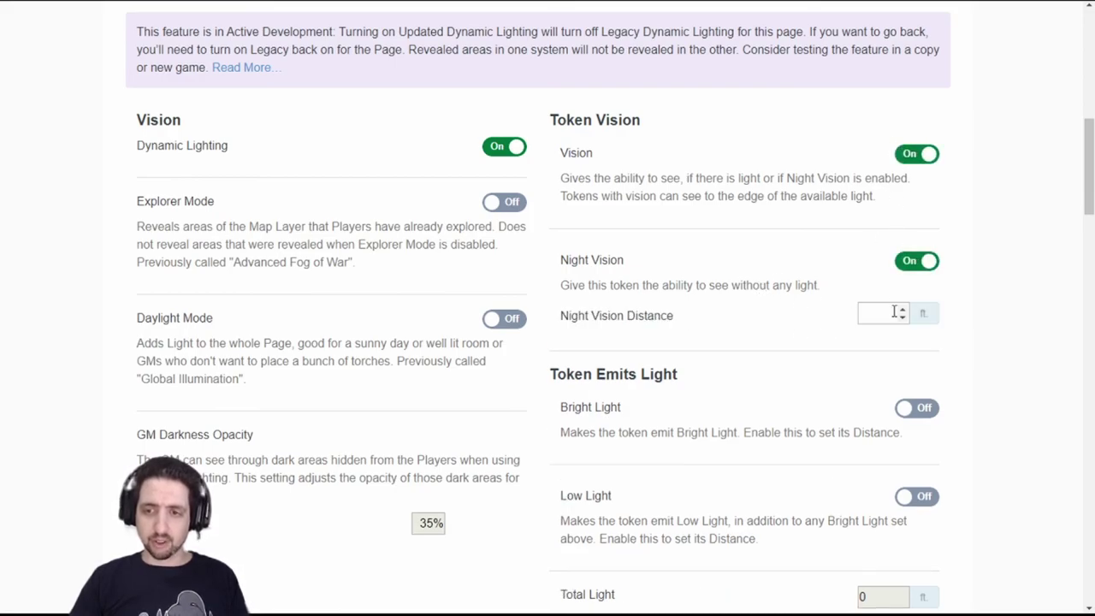
{"action": "left_click", "coordinate": [912, 410]}
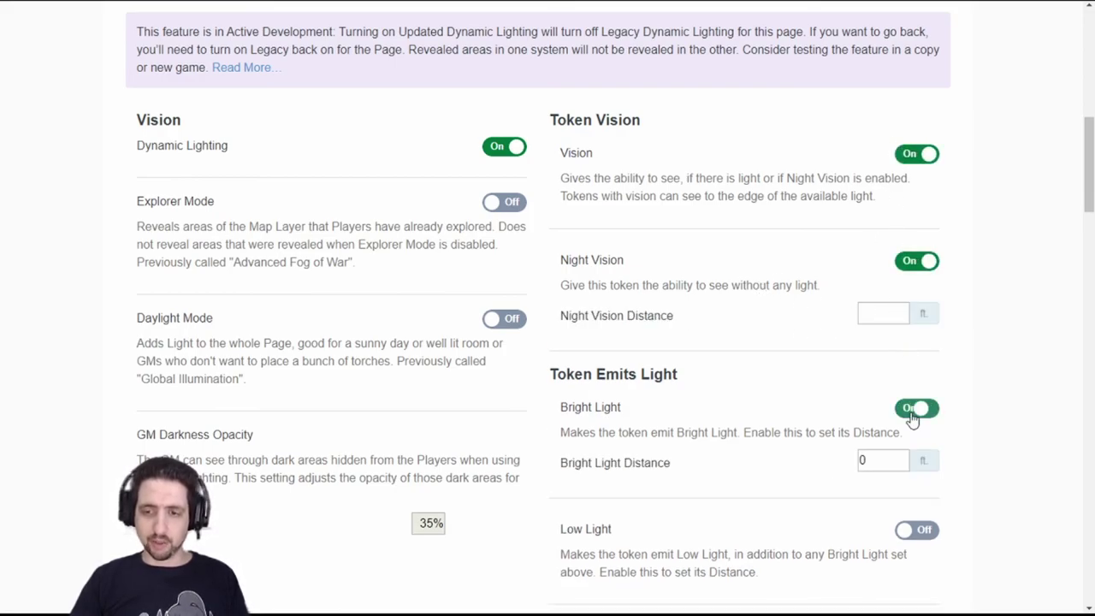
{"action": "scroll", "coordinate": [847, 391], "scroll_direction": "down", "scroll_amount": 2}
{"action": "left_click", "coordinate": [915, 430]}
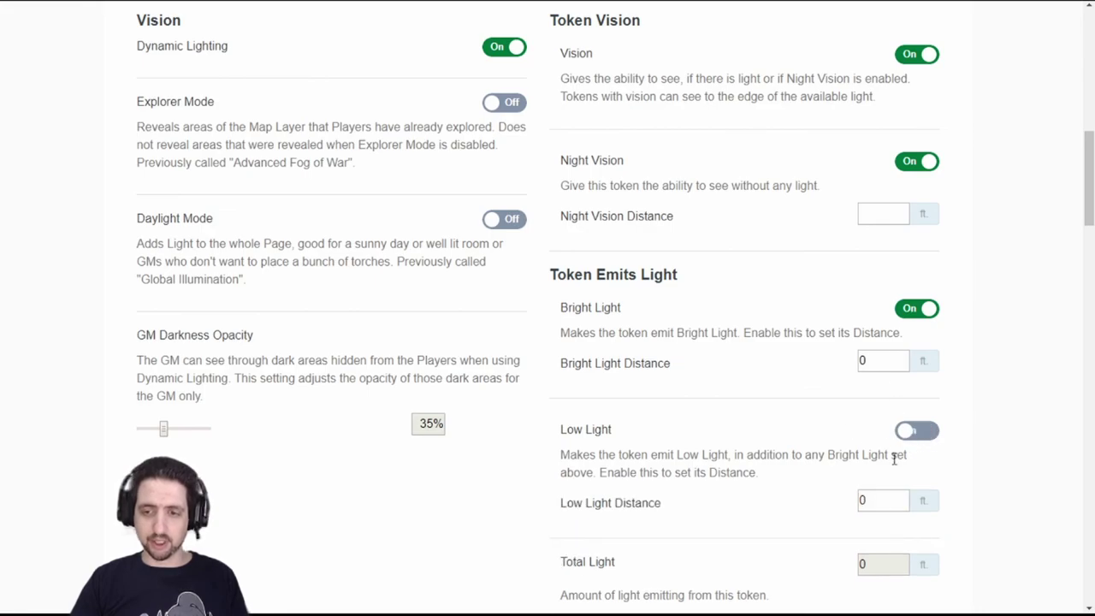
Try a Bright Light Distance of 20 ft and a Low Light Distance of 20 ft for the default token.
{"action": "scroll", "coordinate": [845, 496], "scroll_direction": "down", "scroll_amount": 2}
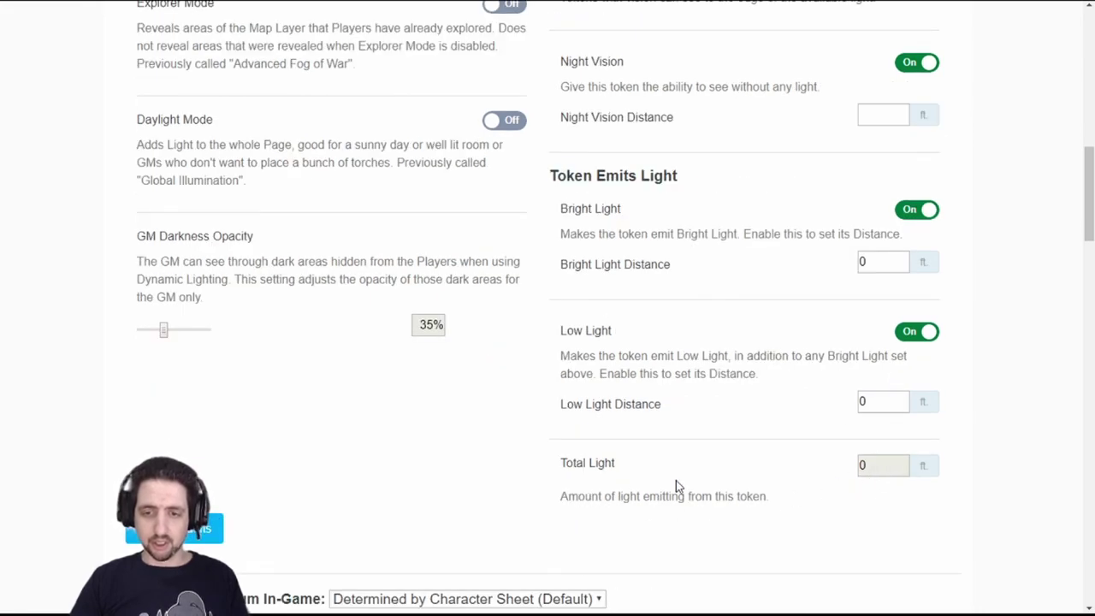
{"action": "left_click", "coordinate": [866, 263]}
{"action": "key", "text": "BackSpace"}
{"action": "type", "text": "20"}
{"action": "left_click", "coordinate": [827, 403]}
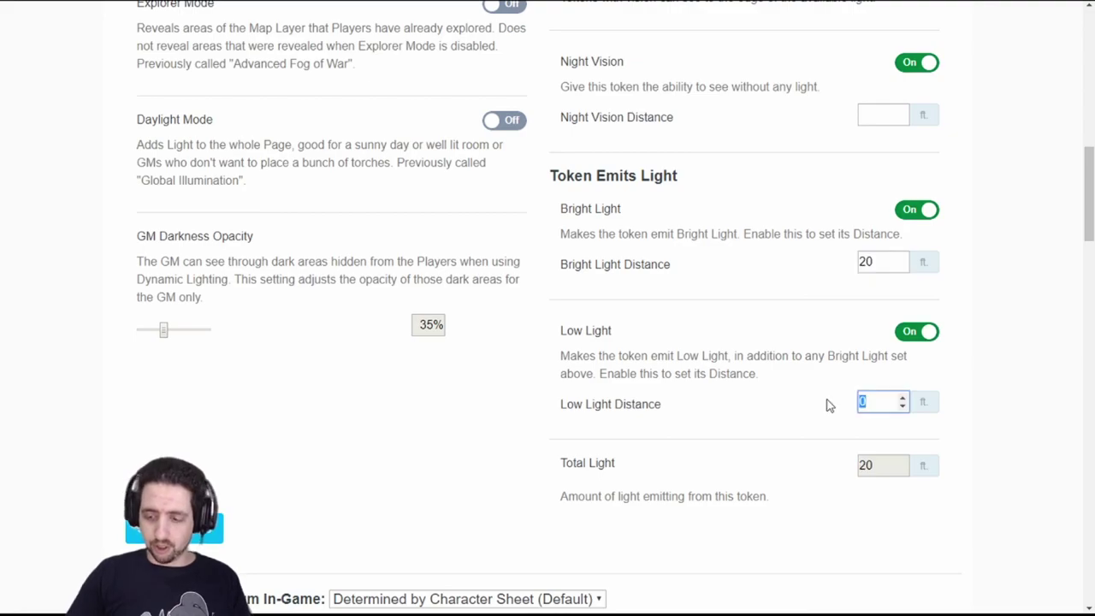
{"action": "key", "text": "BackSpace"}
{"action": "type", "text": "20"}
{"action": "left_click", "coordinate": [880, 428]}
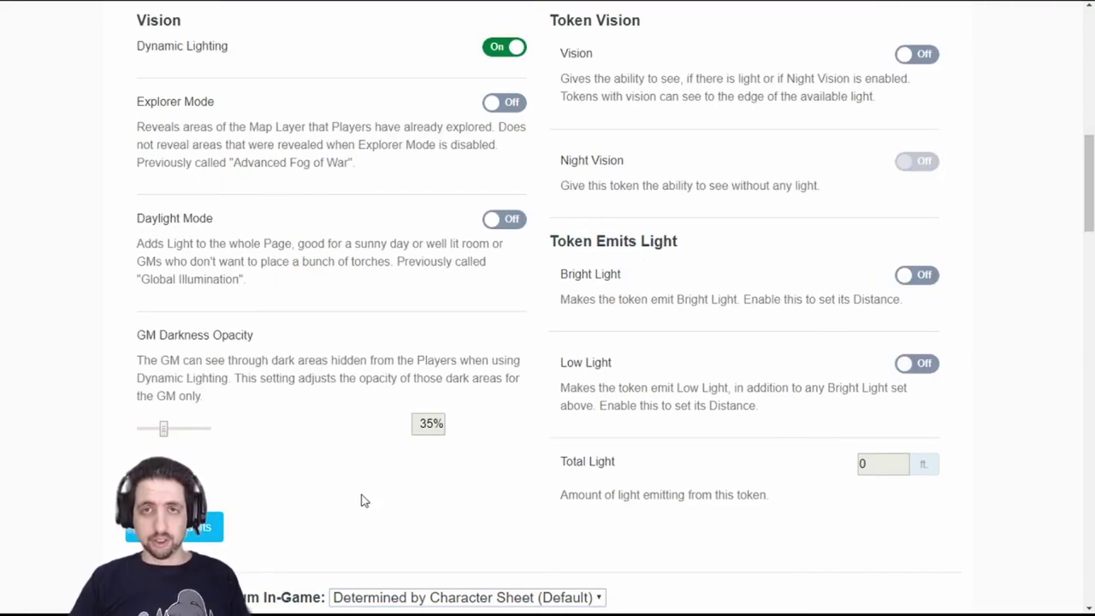